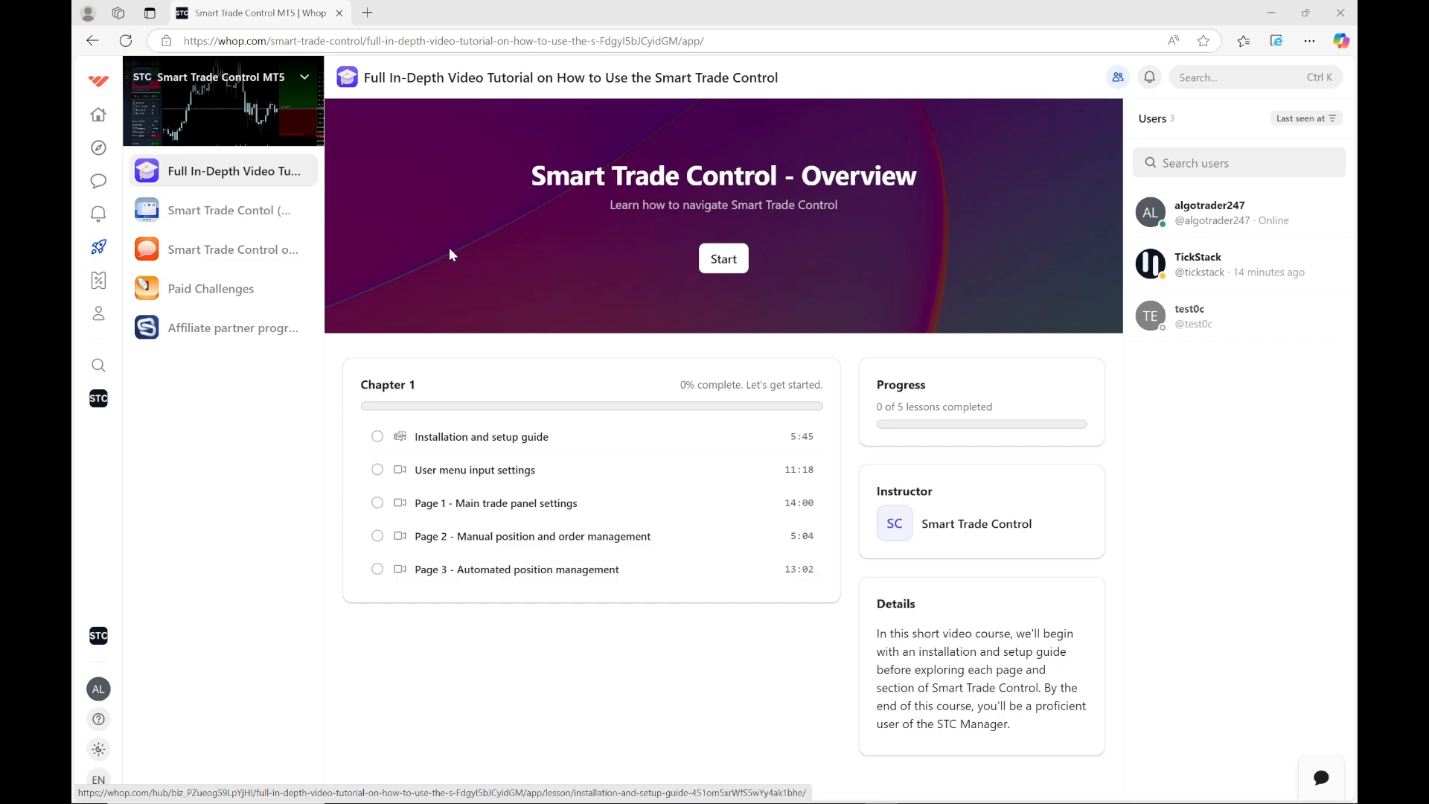
Download Smart-Trade-Control-v1.02.zip via the Smart Trade Control (MT5) product's TickStack download page
{"action": "left_click", "coordinate": [227, 216]}
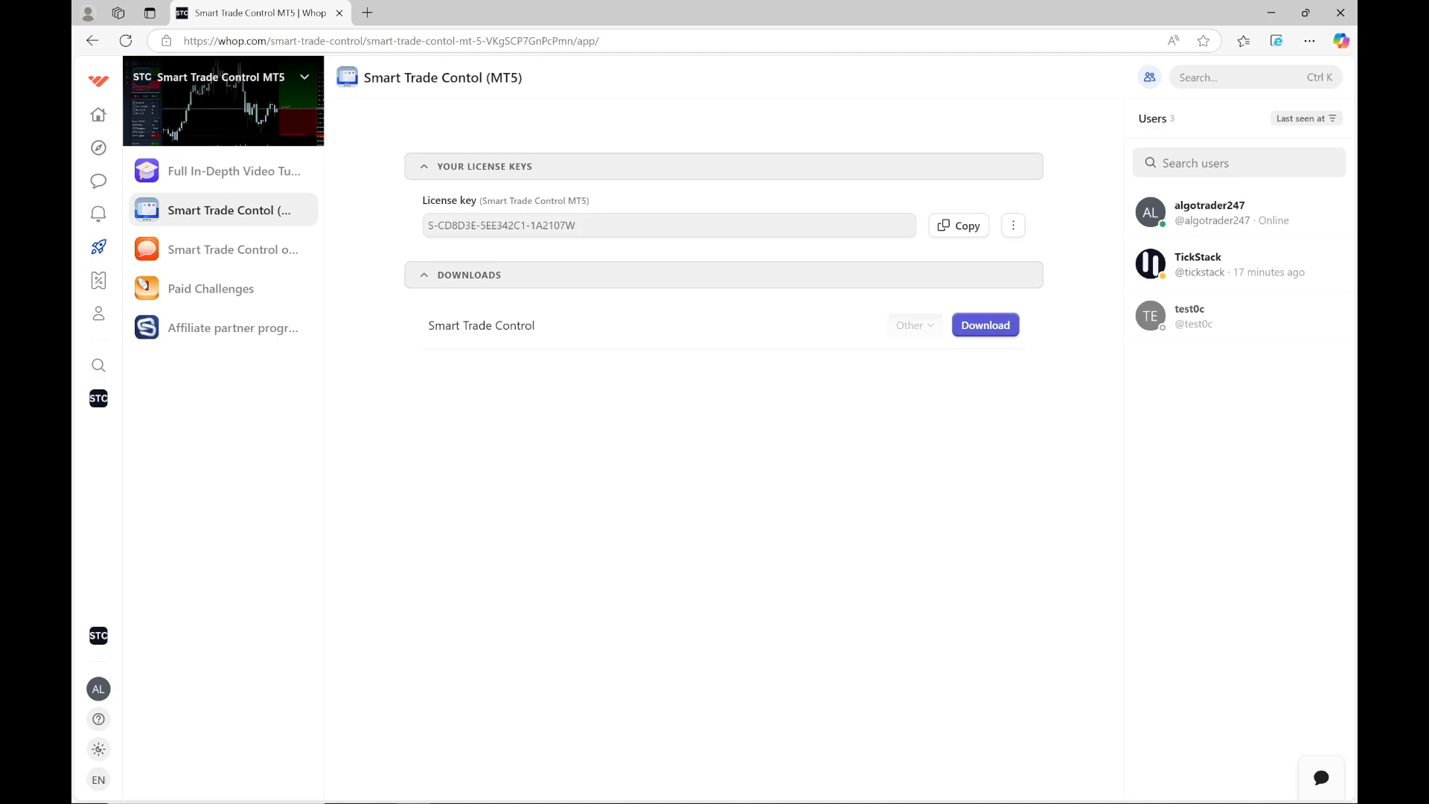
{"action": "left_click", "coordinate": [982, 330]}
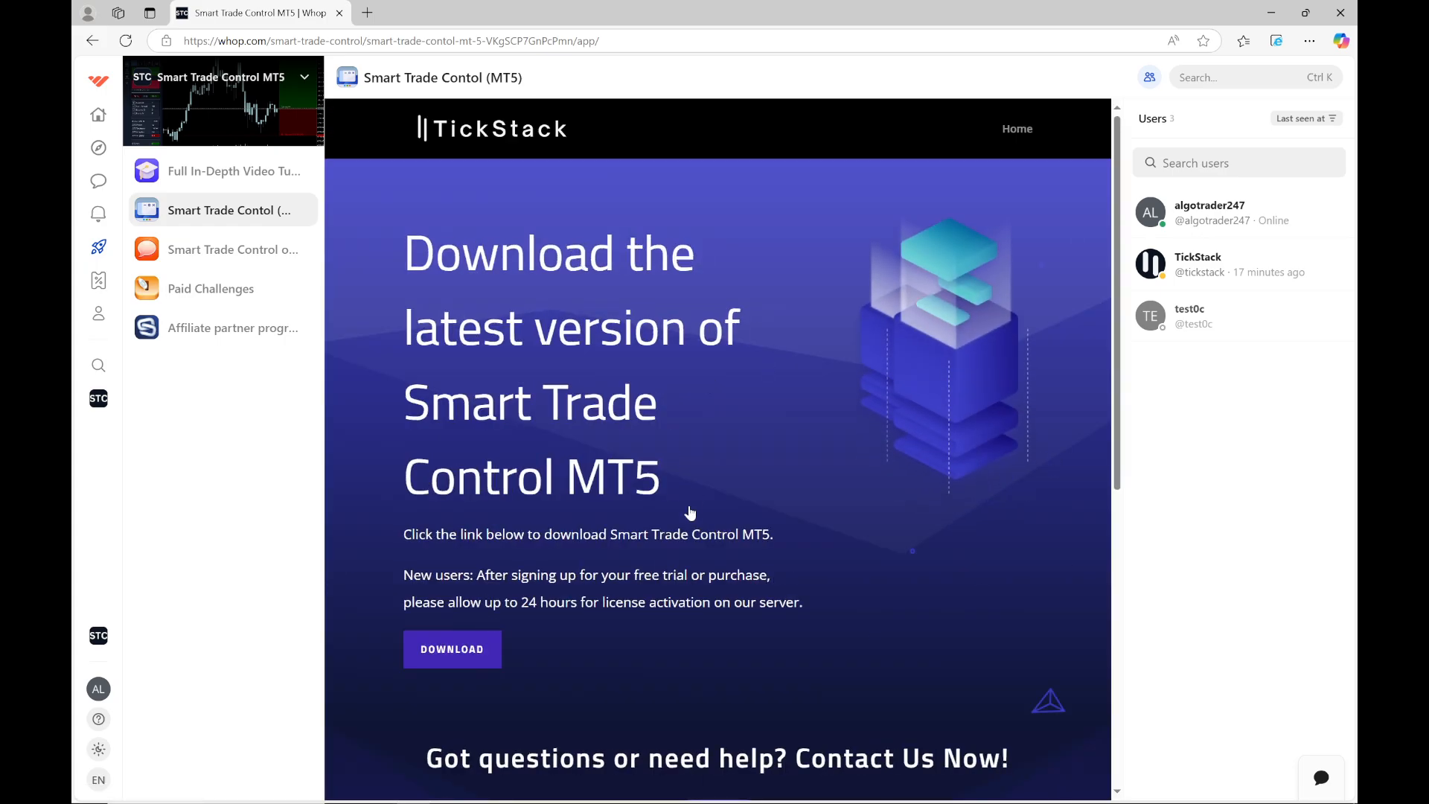
{"action": "scroll", "coordinate": [689, 505], "scroll_direction": "down", "scroll_amount": 2}
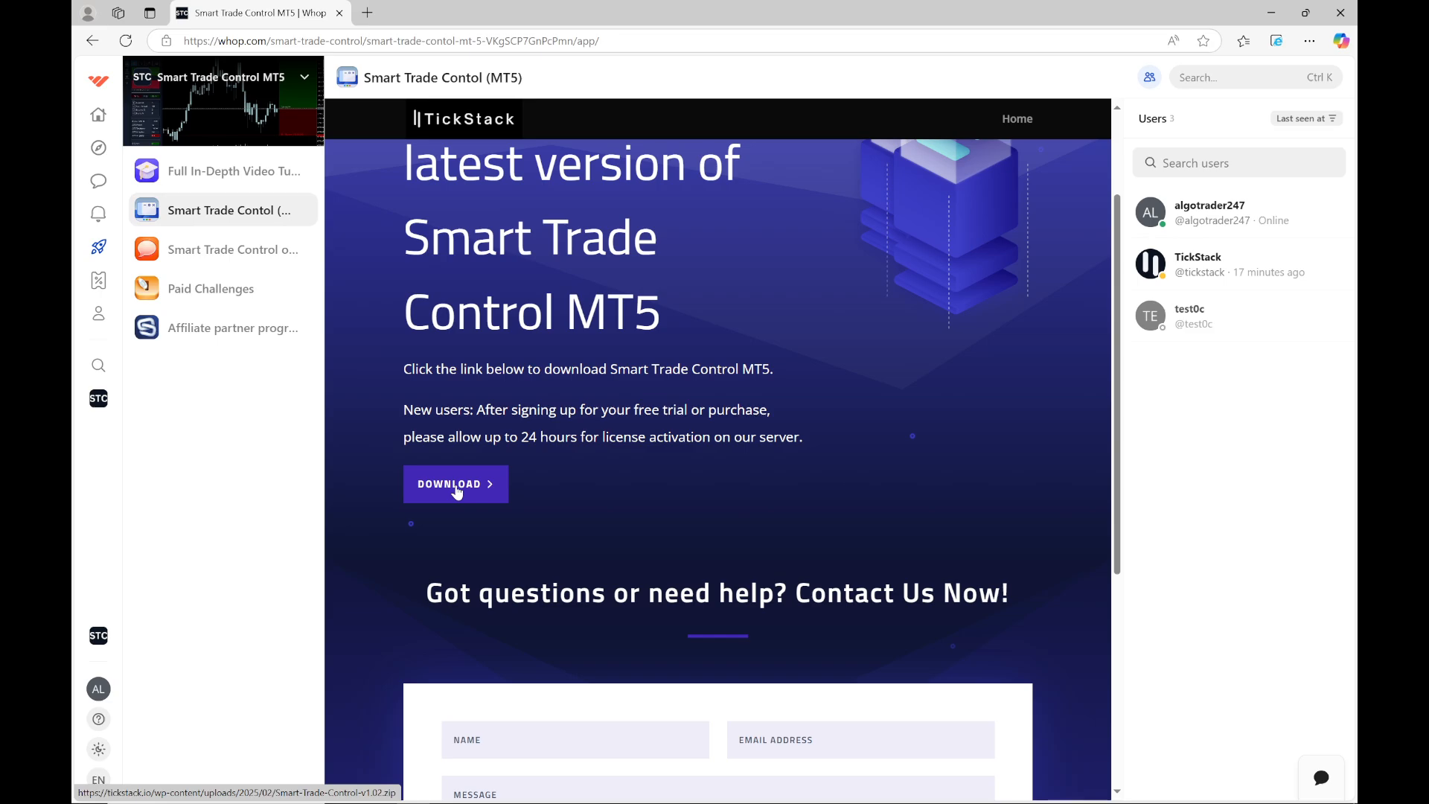
{"action": "left_click", "coordinate": [458, 492]}
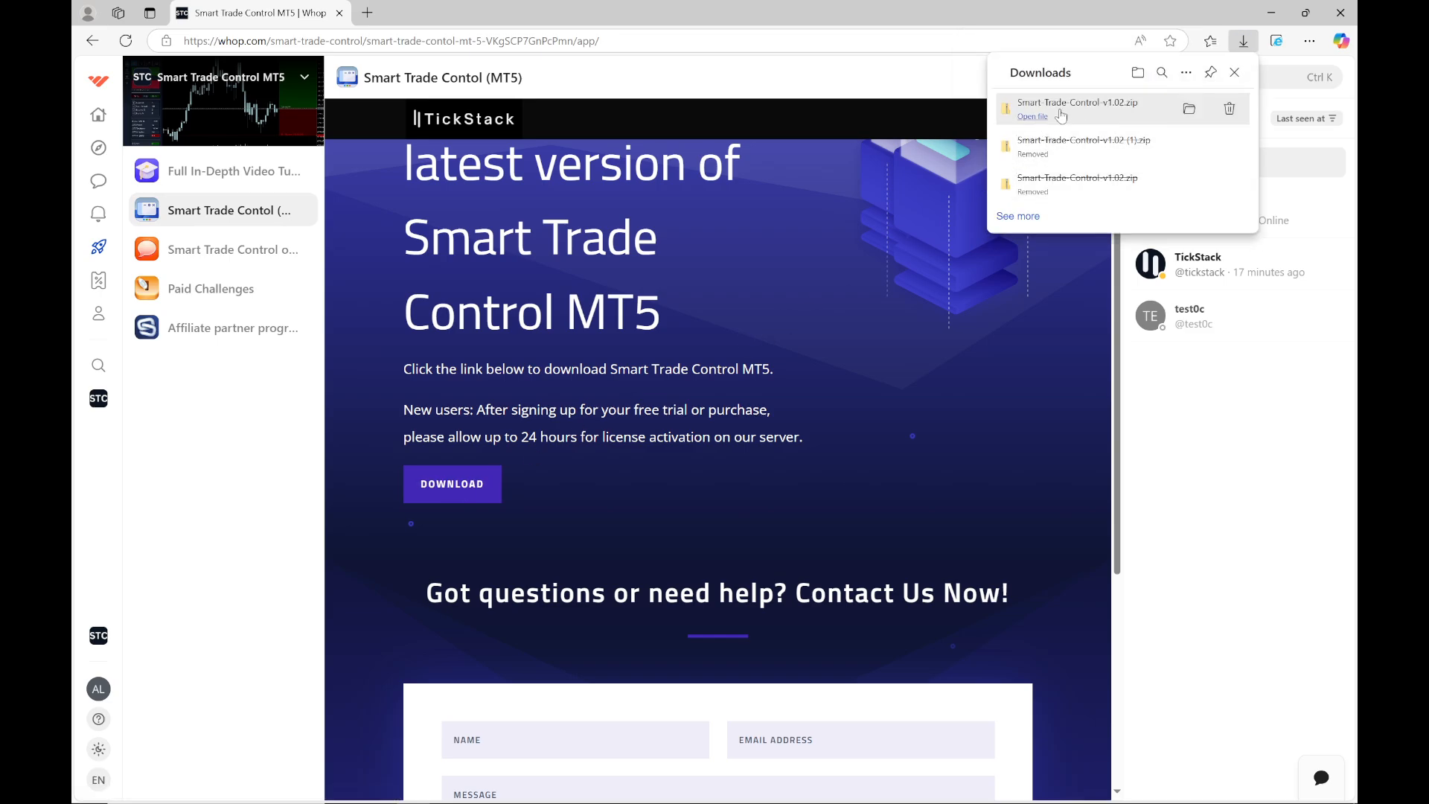
Copy the Smart Trade Control v1.02 program out of the downloaded zip and paste it onto the Desktop
{"action": "left_click", "coordinate": [1034, 118]}
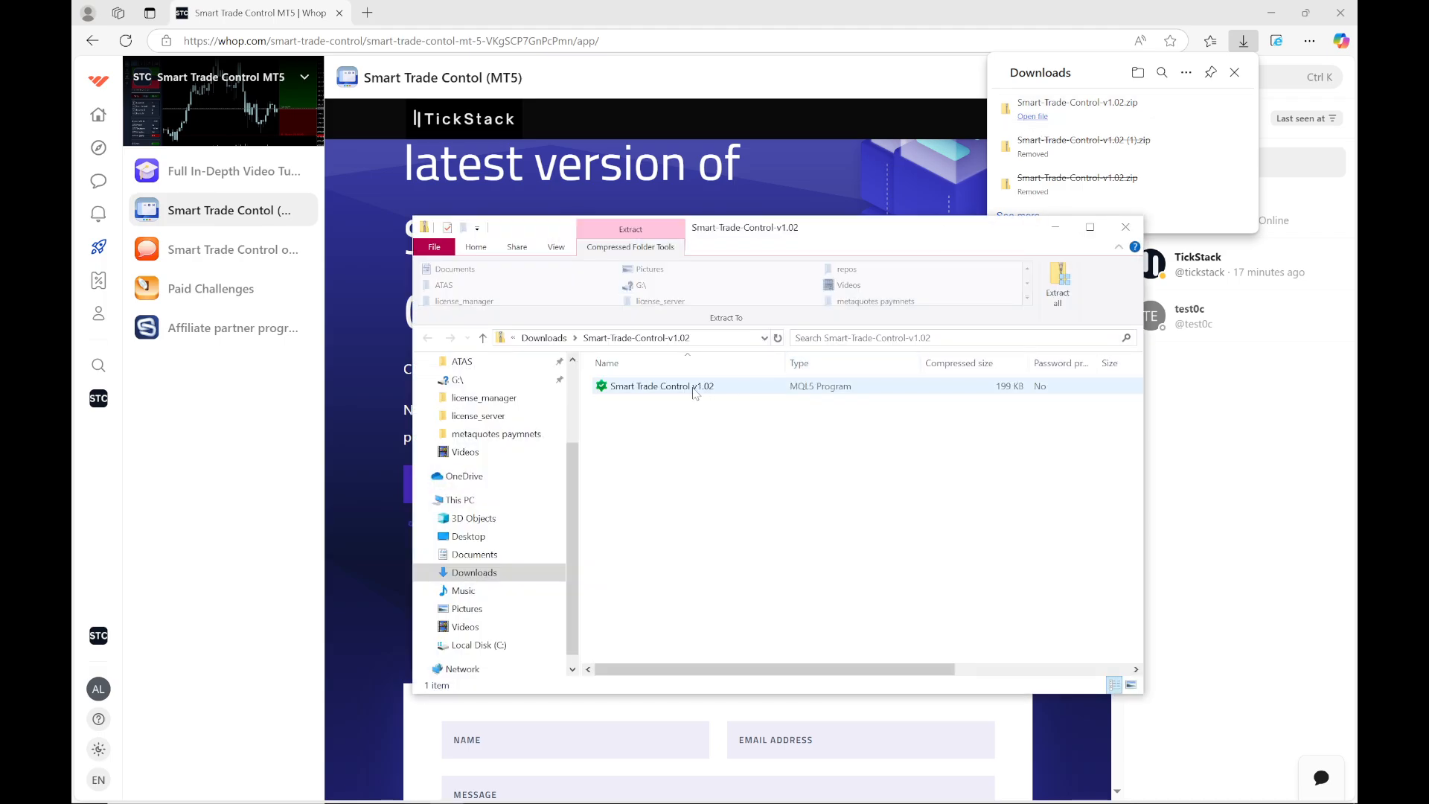
{"action": "left_click", "coordinate": [689, 391]}
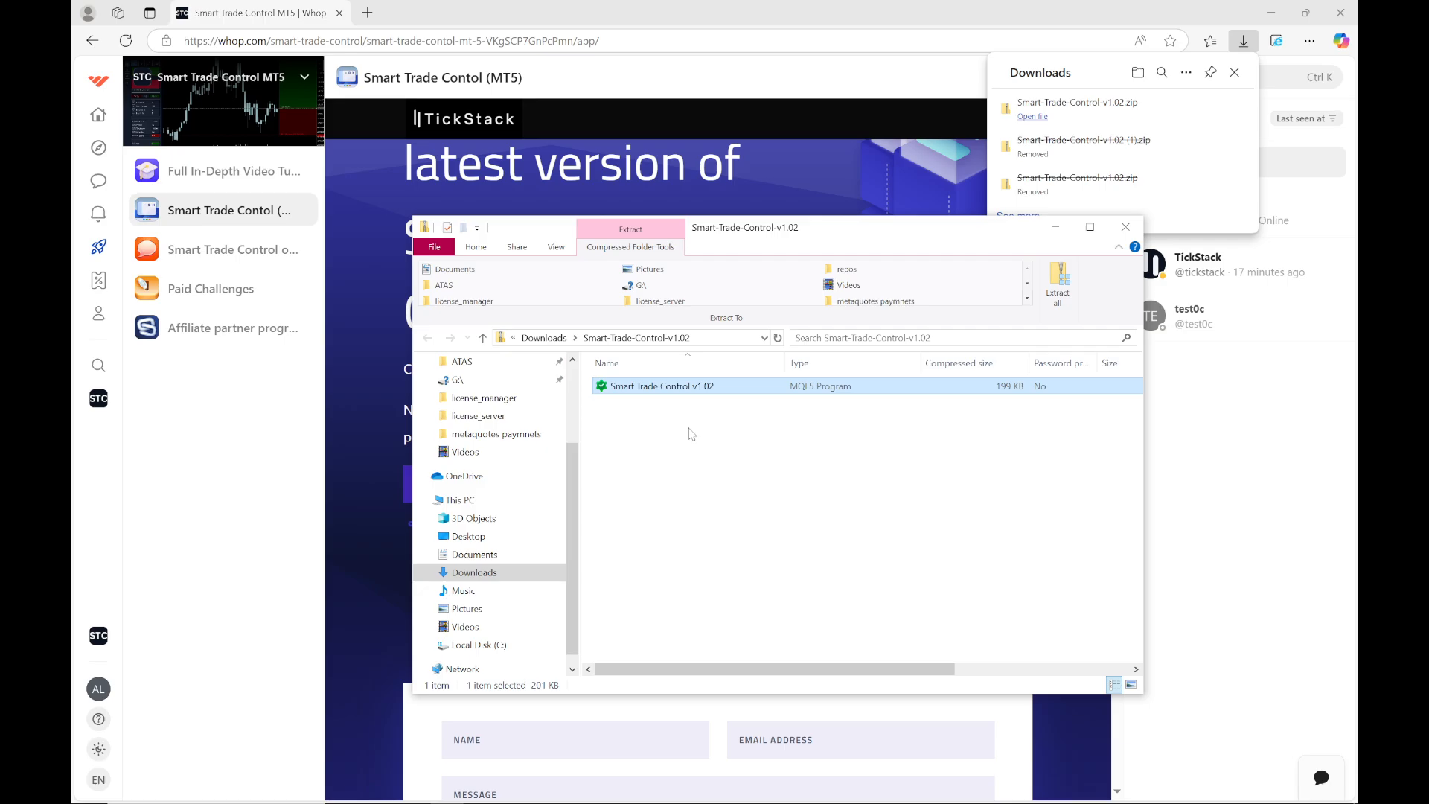
{"action": "right_click", "coordinate": [663, 389]}
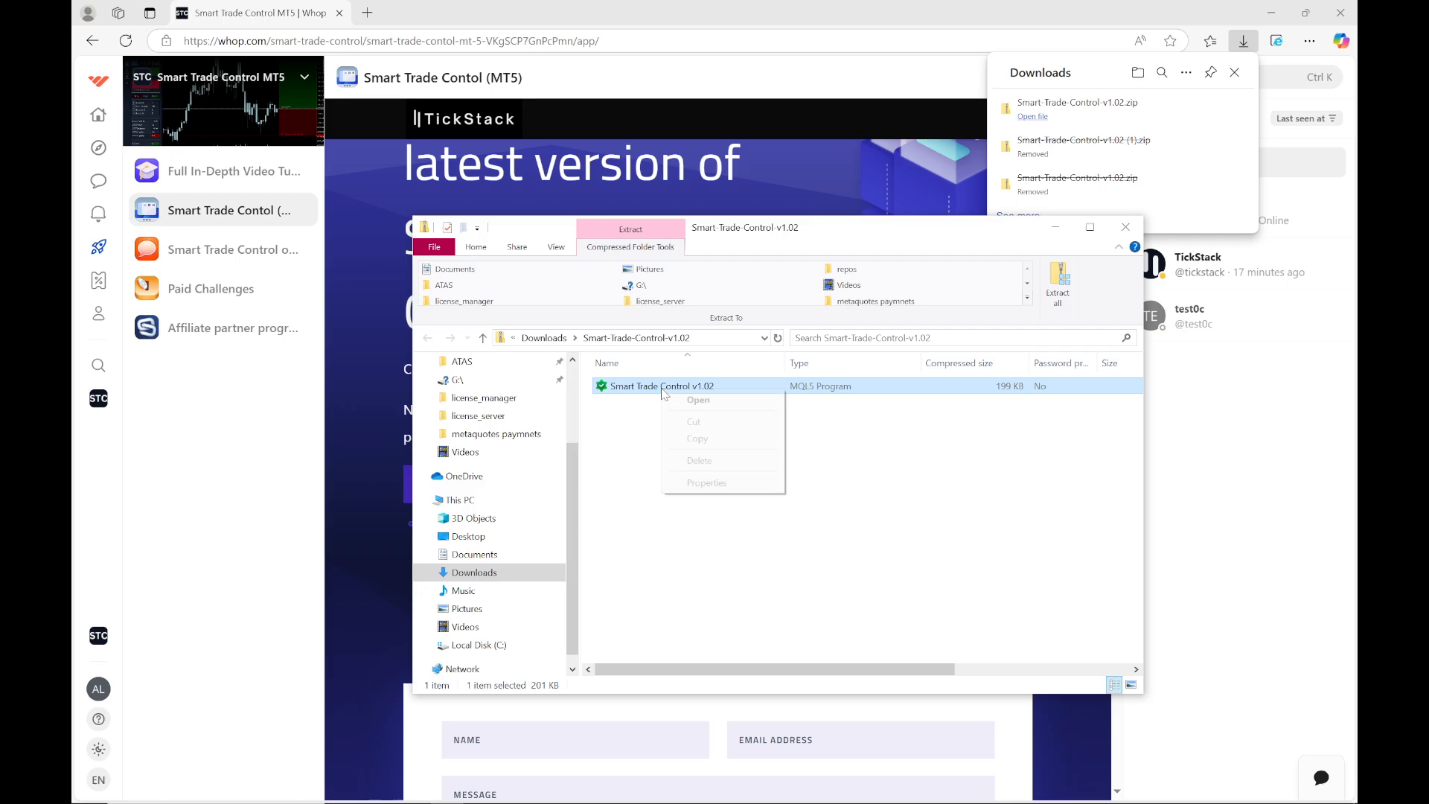
{"action": "left_click", "coordinate": [702, 437]}
{"action": "scroll", "coordinate": [506, 462], "scroll_direction": "up", "scroll_amount": 2}
{"action": "left_click", "coordinate": [469, 393]}
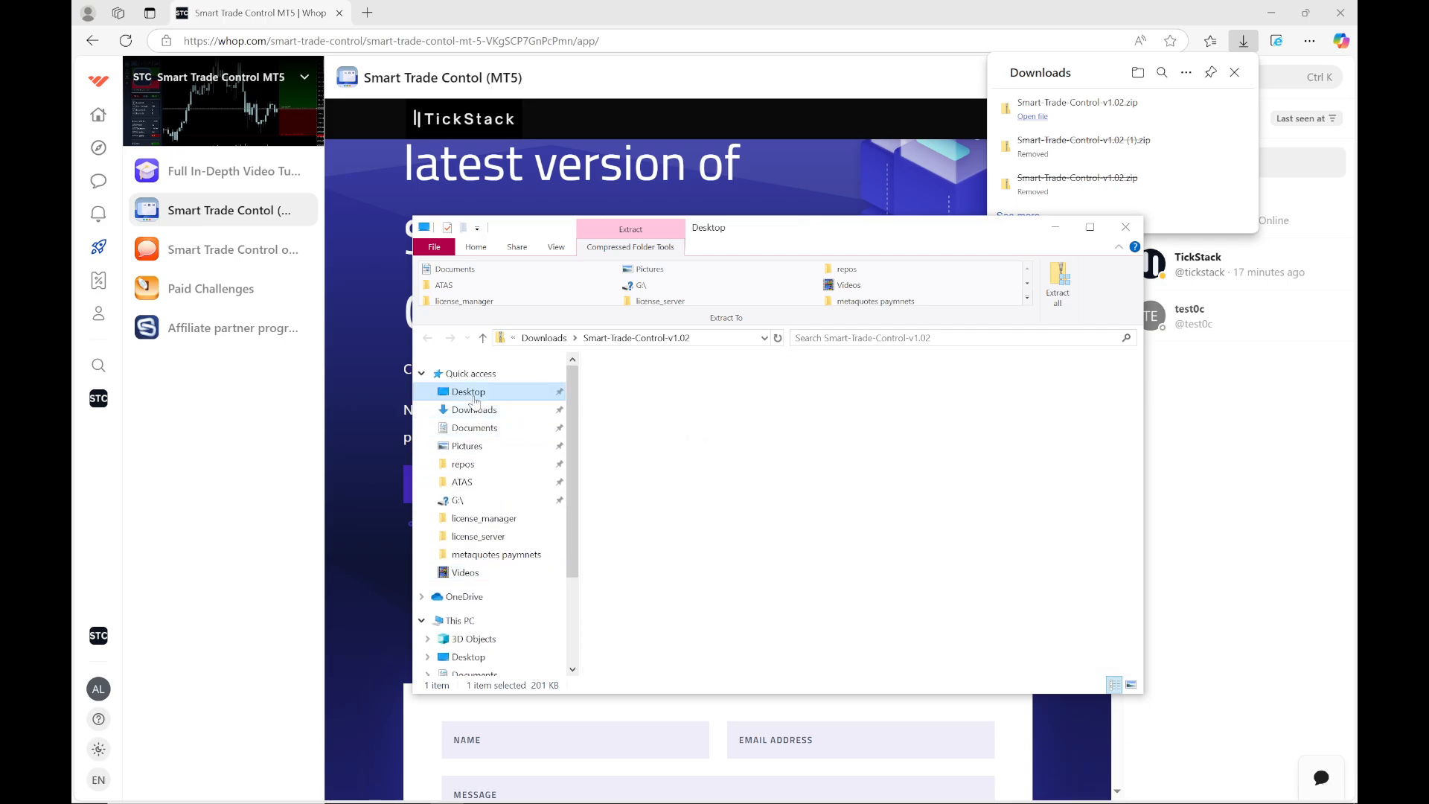
{"action": "right_click", "coordinate": [779, 549]}
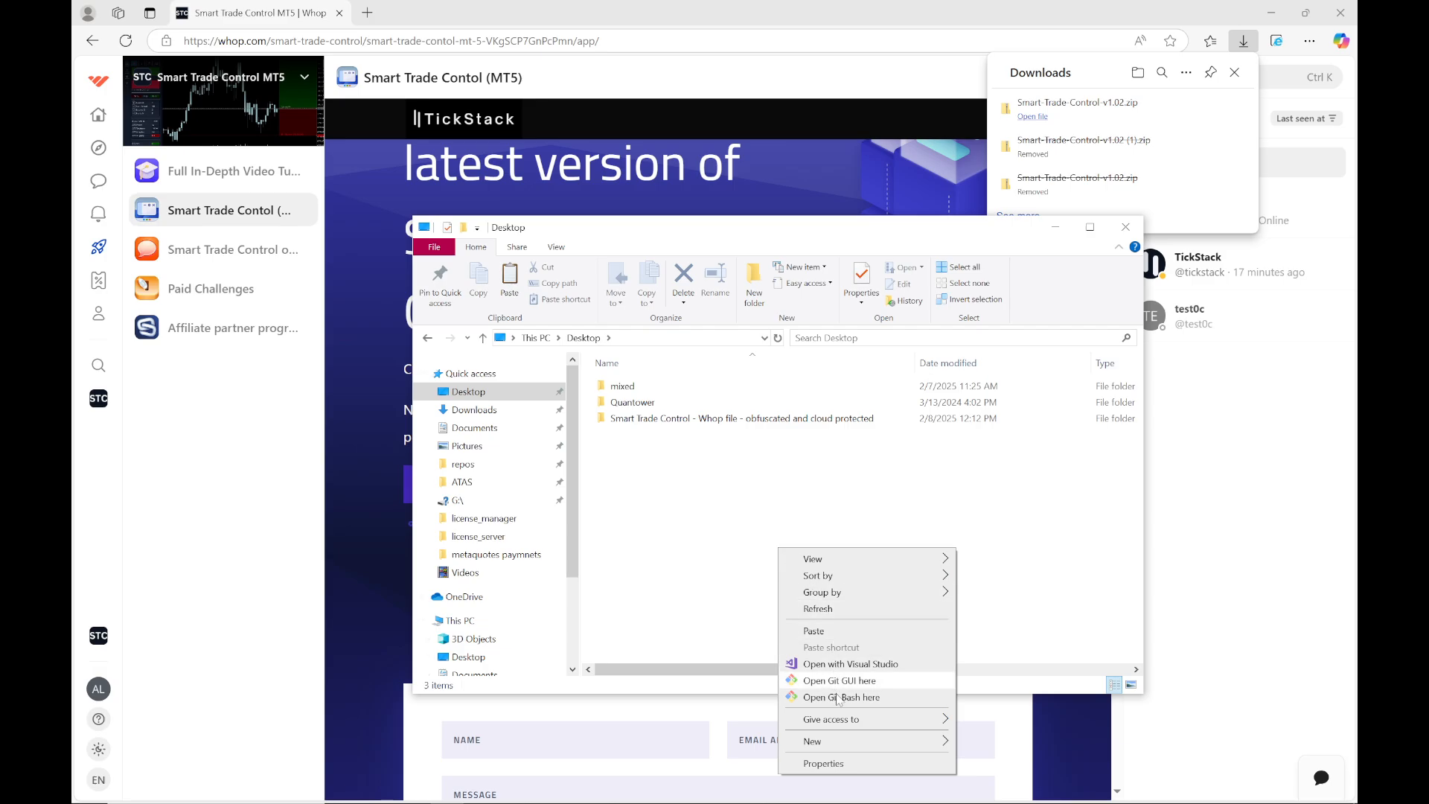
{"action": "mouse_move", "coordinate": [845, 745]}
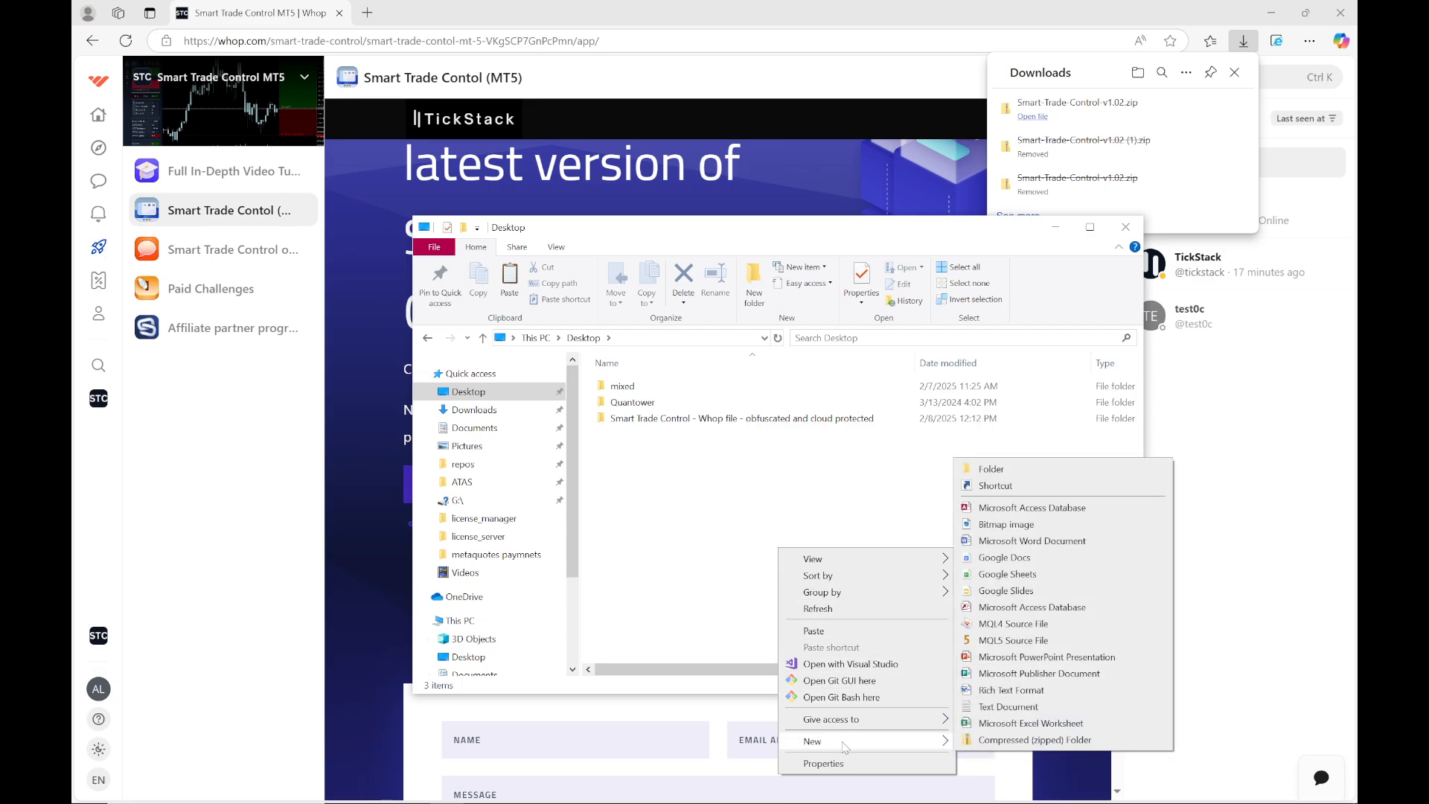
{"action": "left_click", "coordinate": [672, 506]}
{"action": "key", "text": "ctrl+v"}
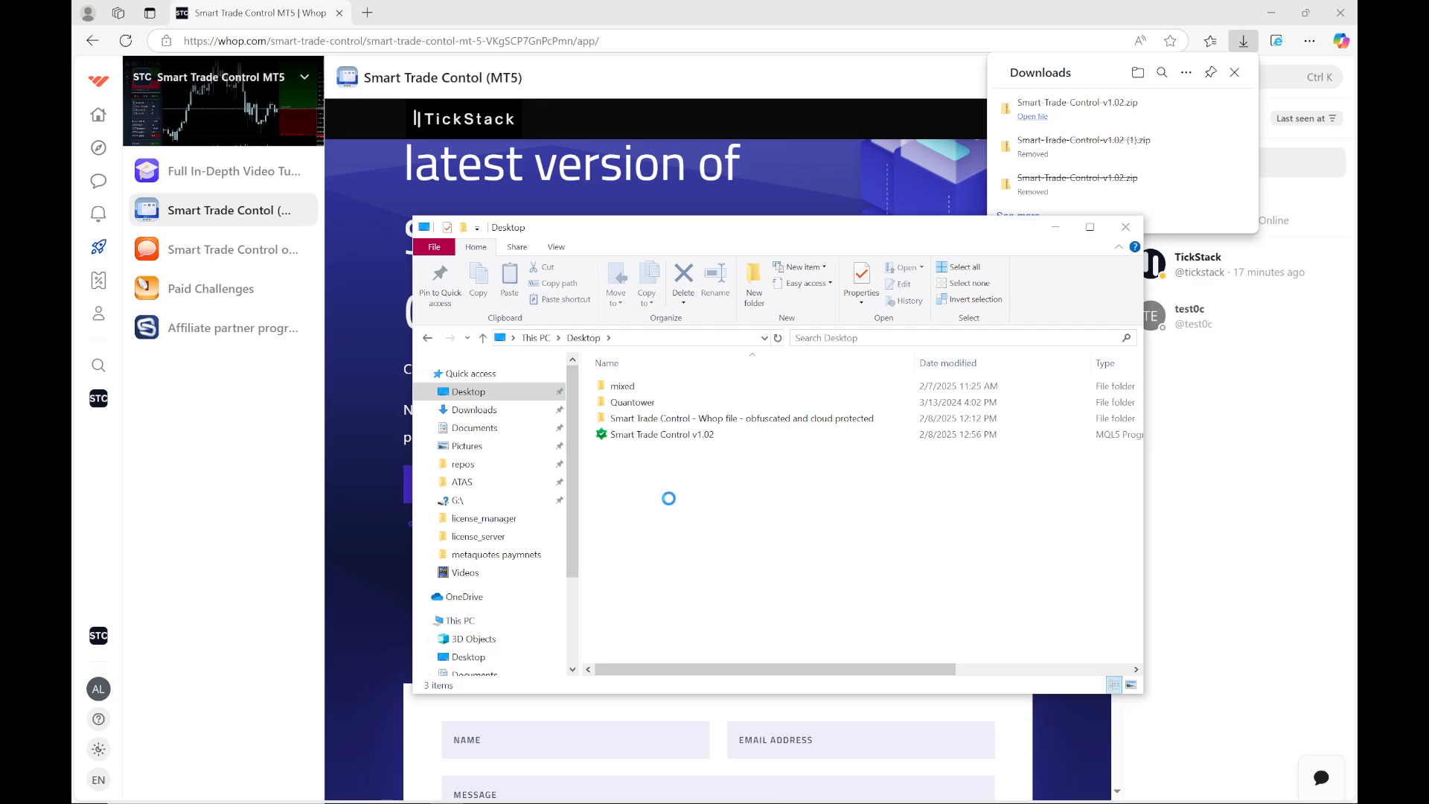
Close File Explorer and the downloads list, then reload the Whop product page
{"action": "left_click", "coordinate": [1125, 227]}
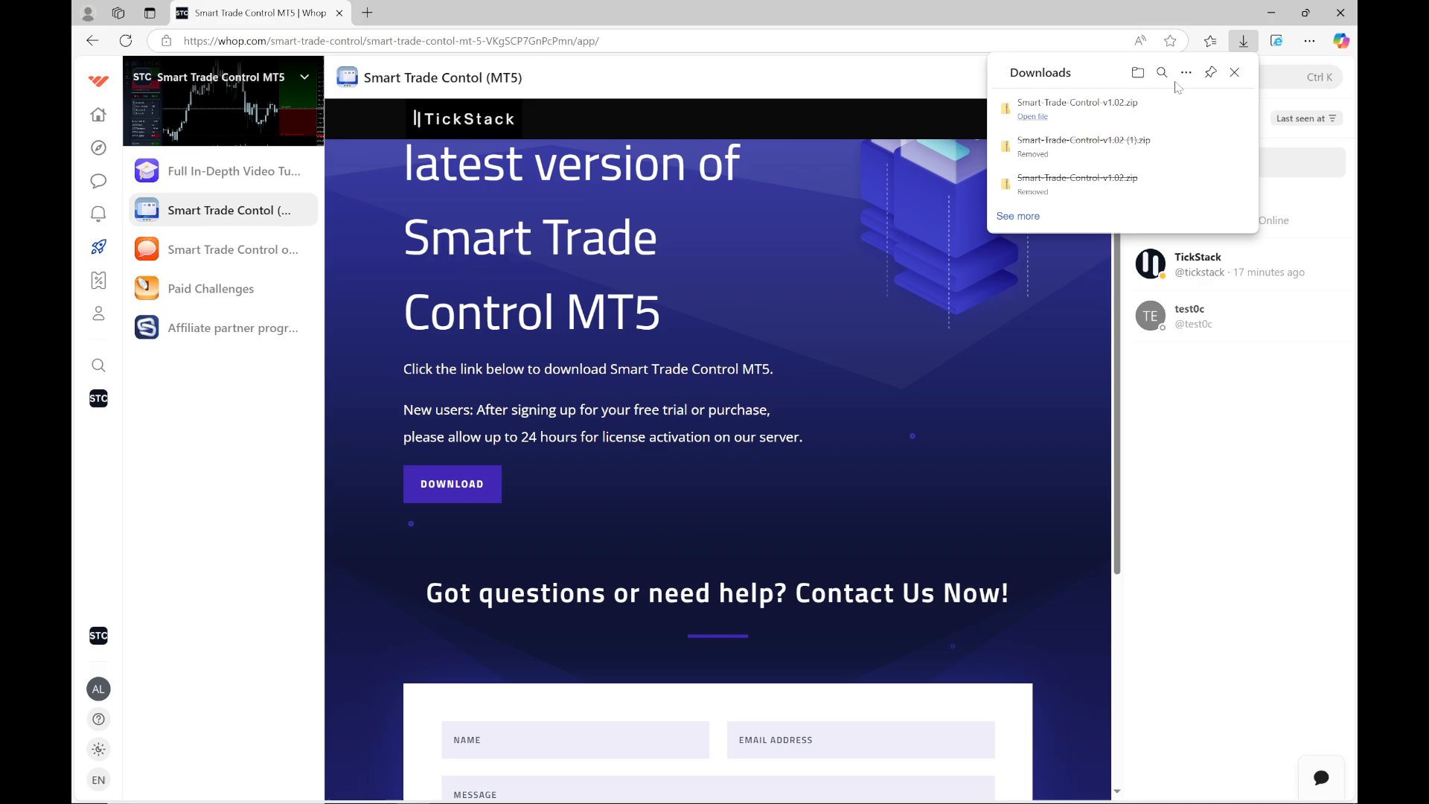
{"action": "left_click", "coordinate": [1234, 72]}
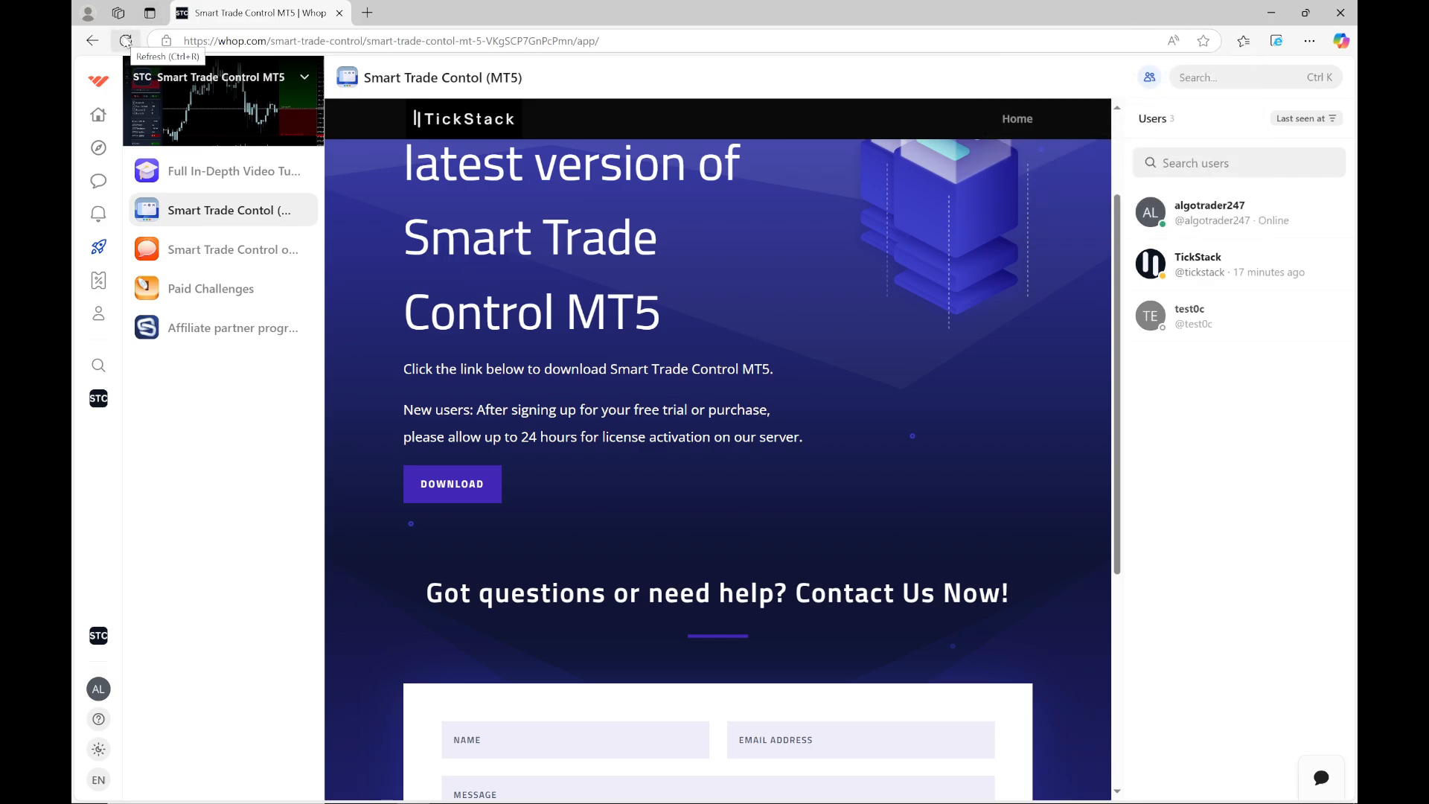
{"action": "left_click", "coordinate": [127, 41]}
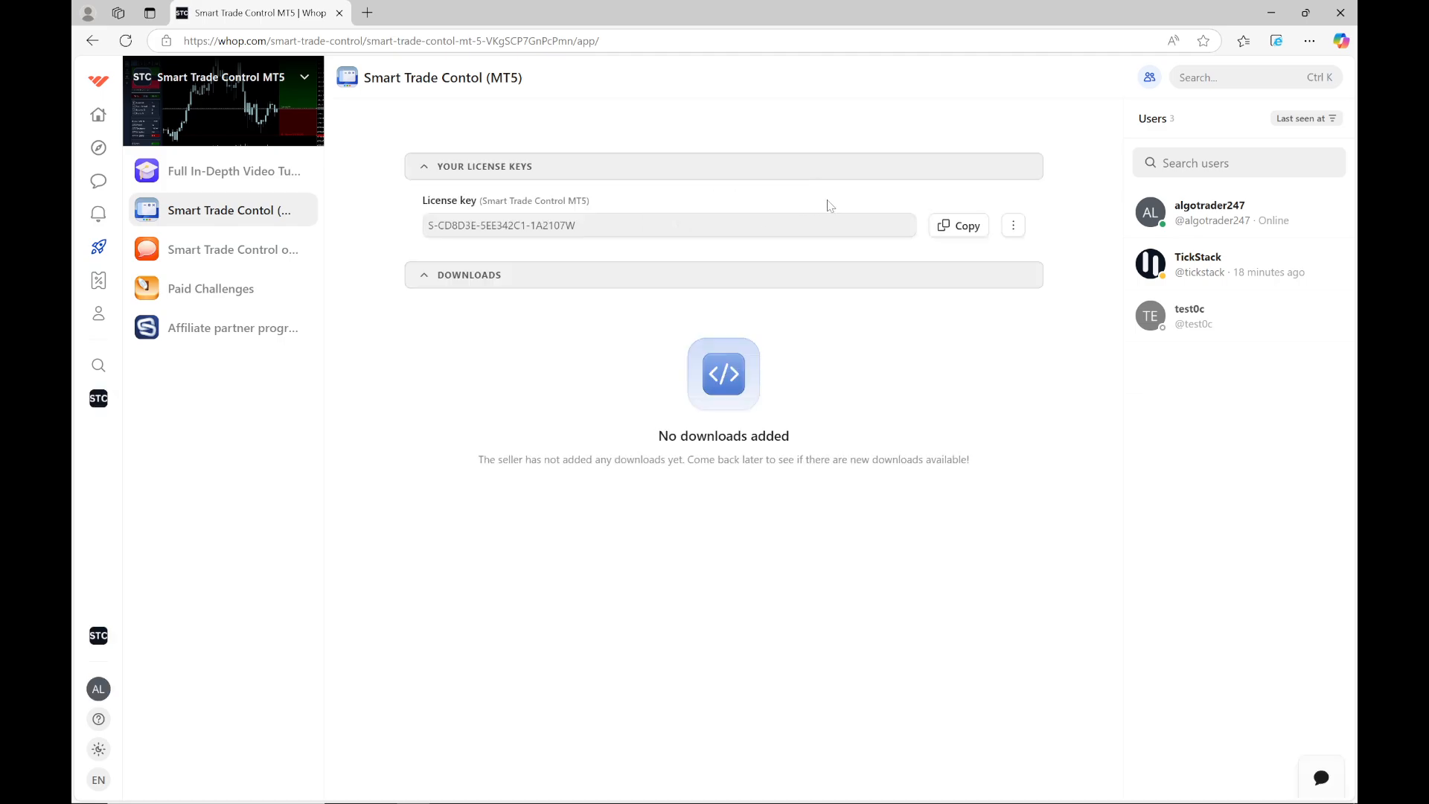
Move the Smart Trade Control icon to the middle of the desktop, then return to MetaTrader 5
{"action": "left_click", "coordinate": [1271, 13]}
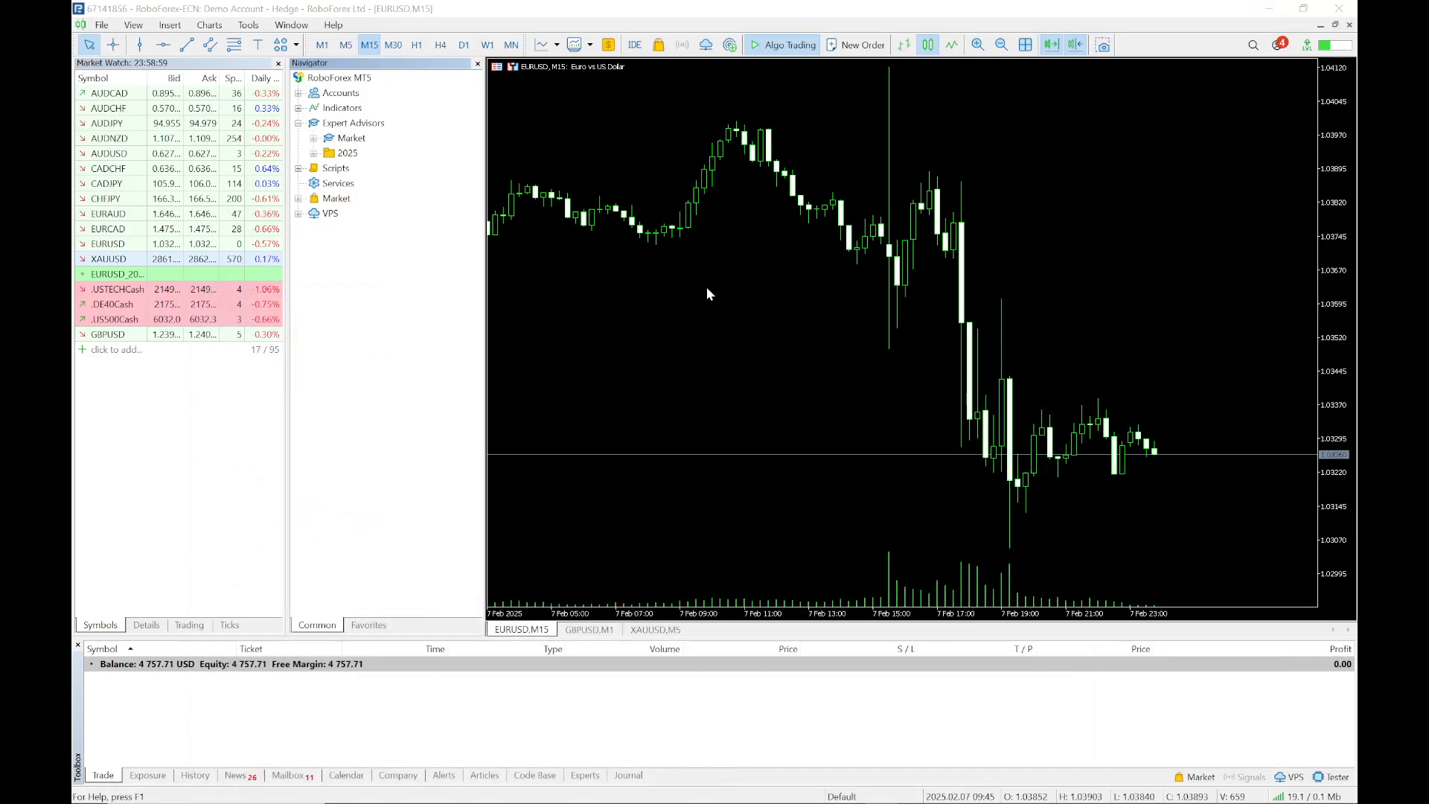
{"action": "left_click", "coordinate": [1268, 10]}
{"action": "left_click_drag", "start_coordinate": [230, 137], "coordinate": [692, 365]}
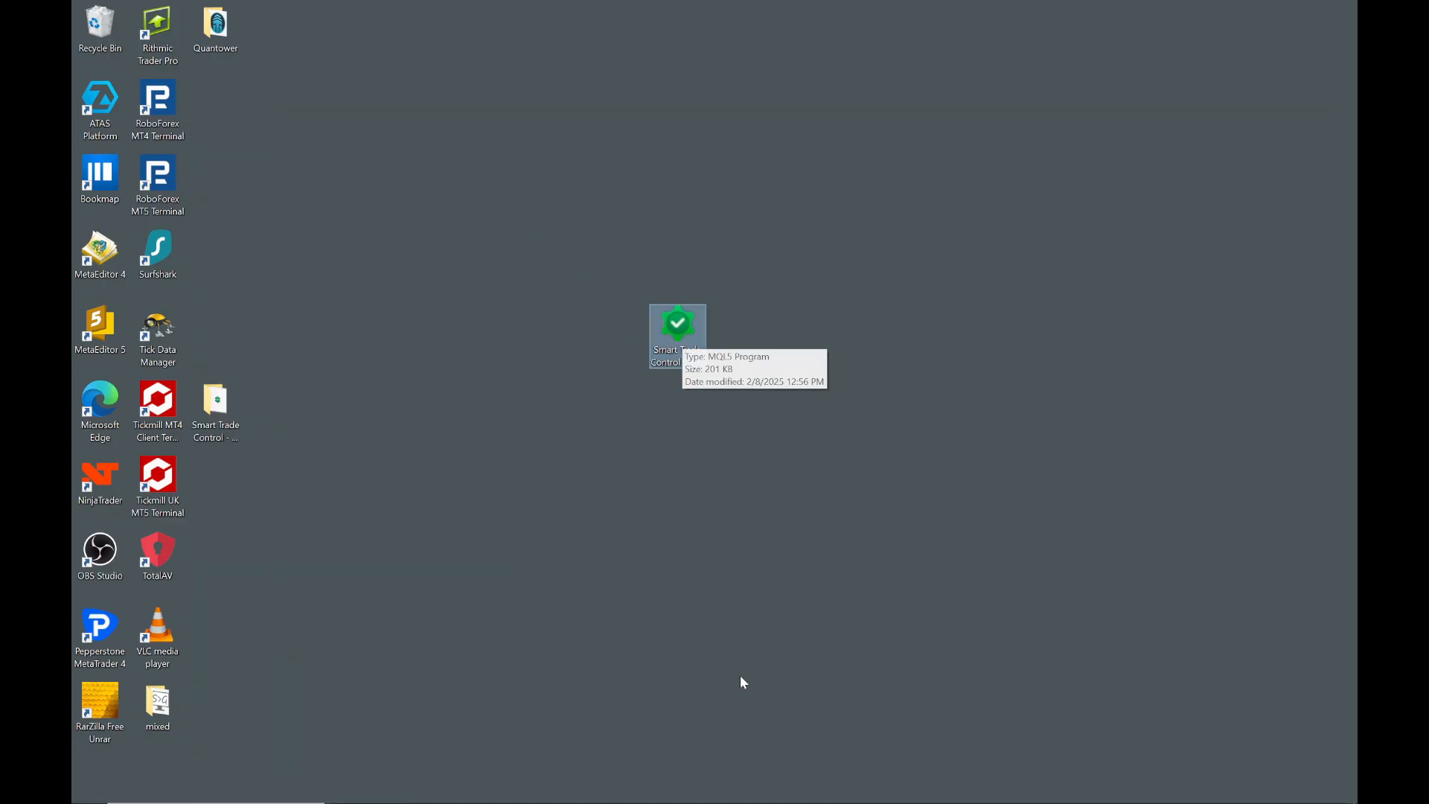
{"action": "mouse_move", "coordinate": [763, 800]}
{"action": "left_click", "coordinate": [940, 789]}
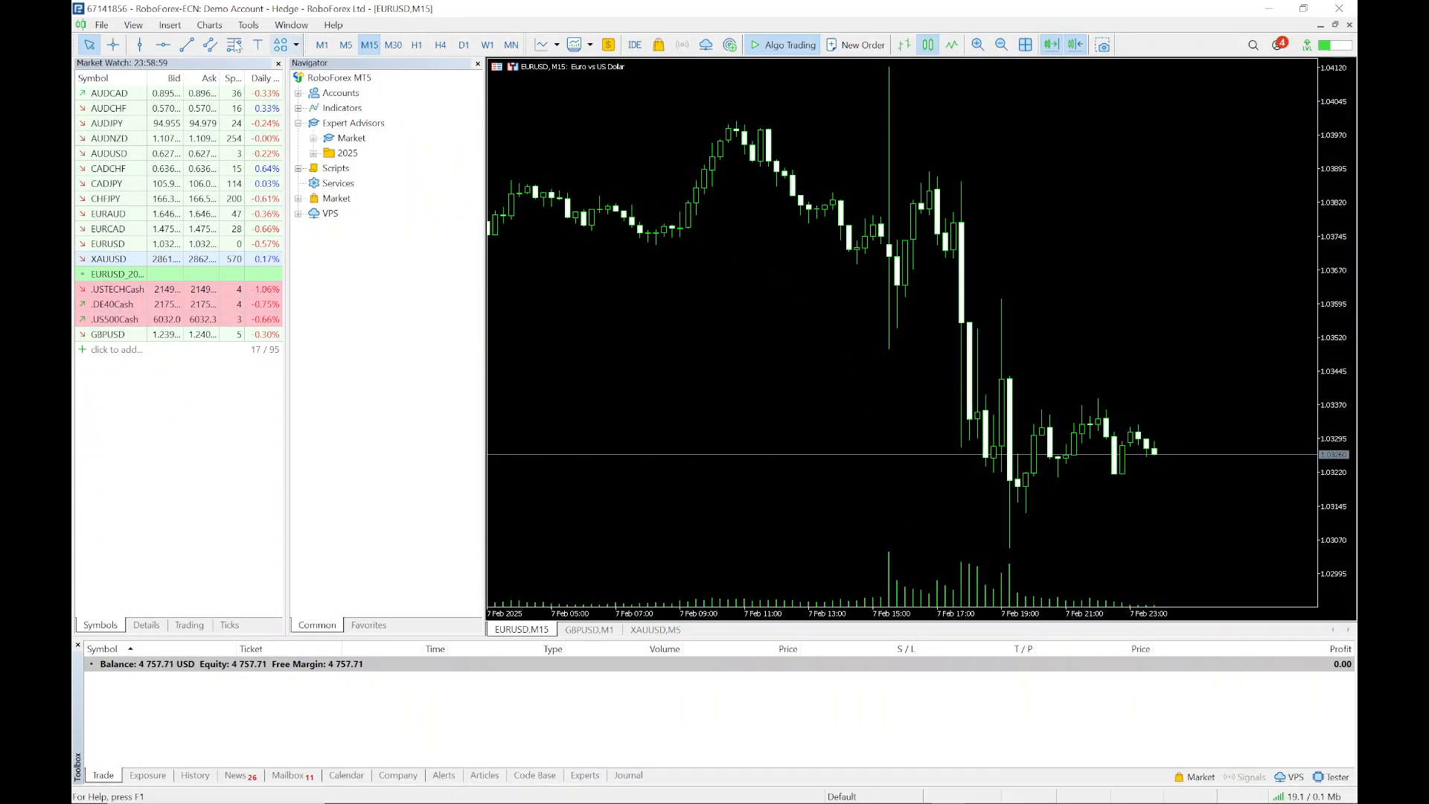
Paste the program into the terminal's MQL5\Experts data folder and close that folder window
{"action": "left_click", "coordinate": [108, 26]}
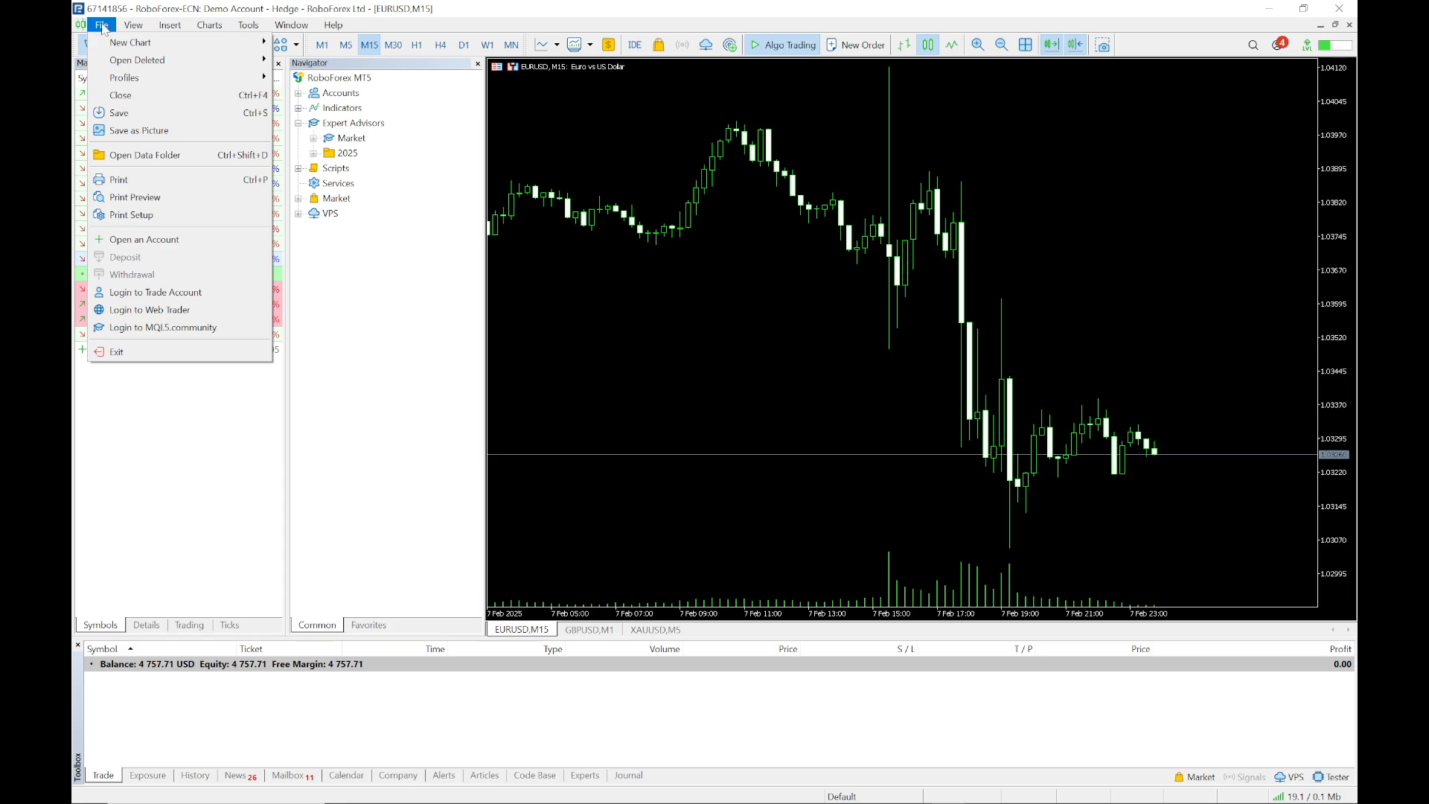
{"action": "left_click", "coordinate": [142, 155]}
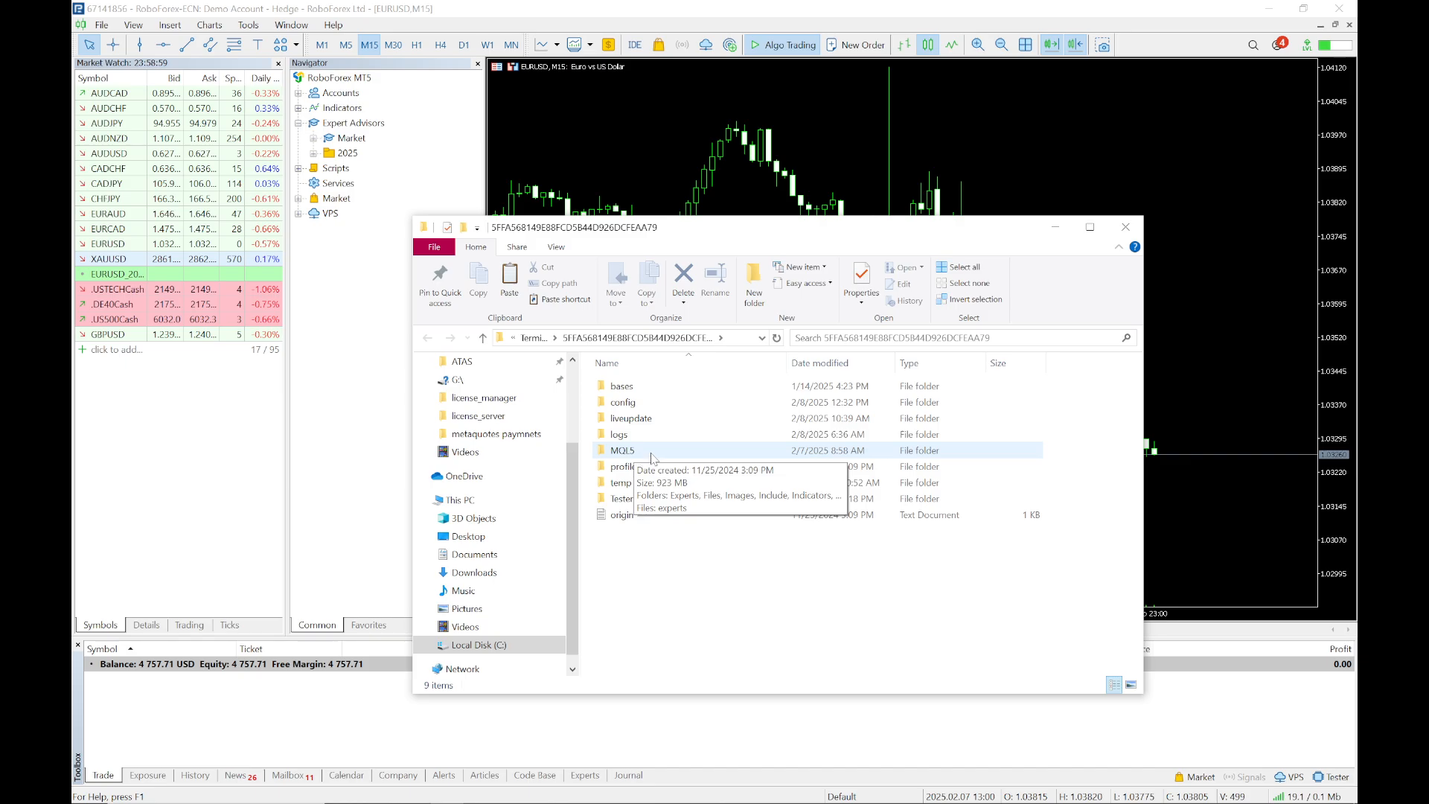
{"action": "double_click", "coordinate": [651, 455]}
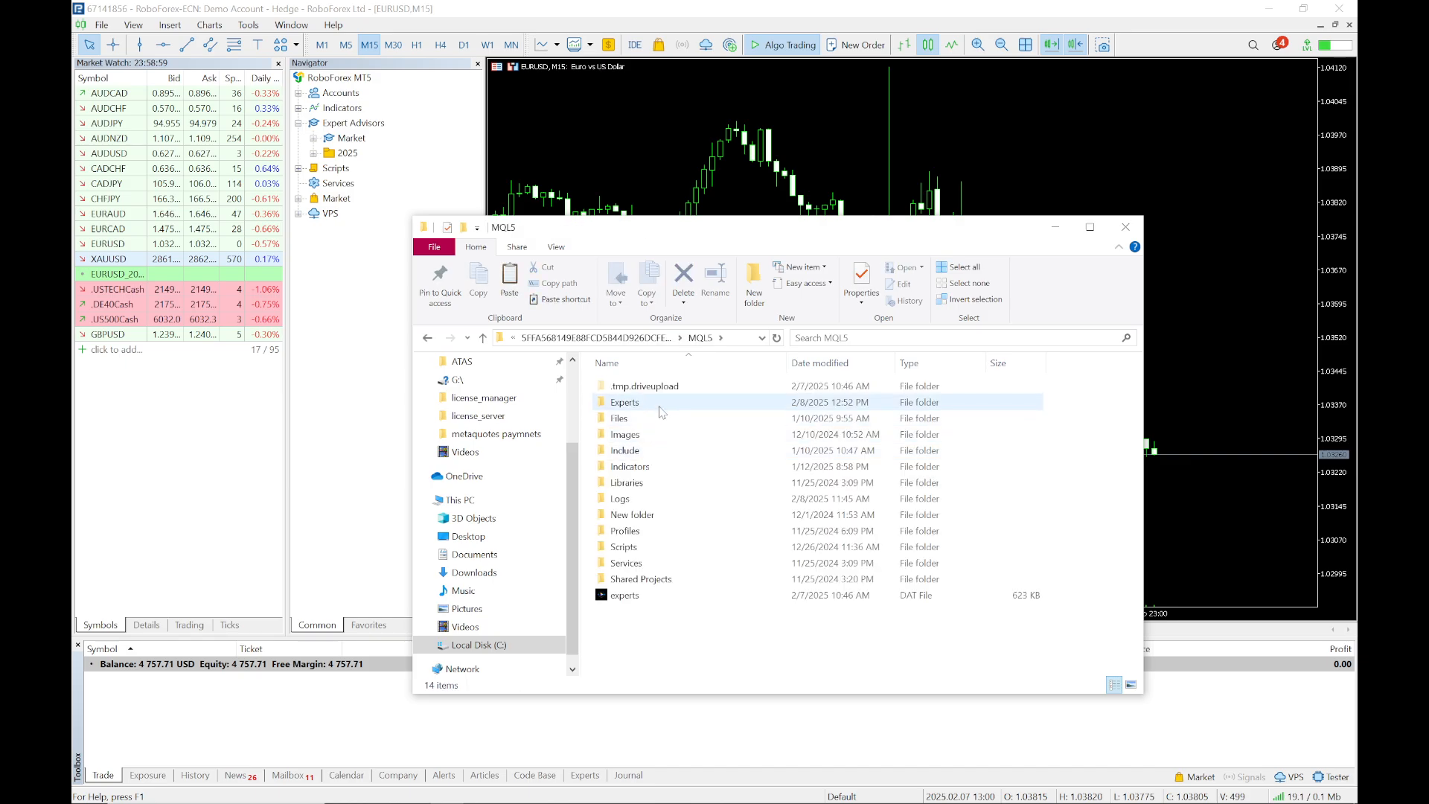
{"action": "double_click", "coordinate": [659, 406]}
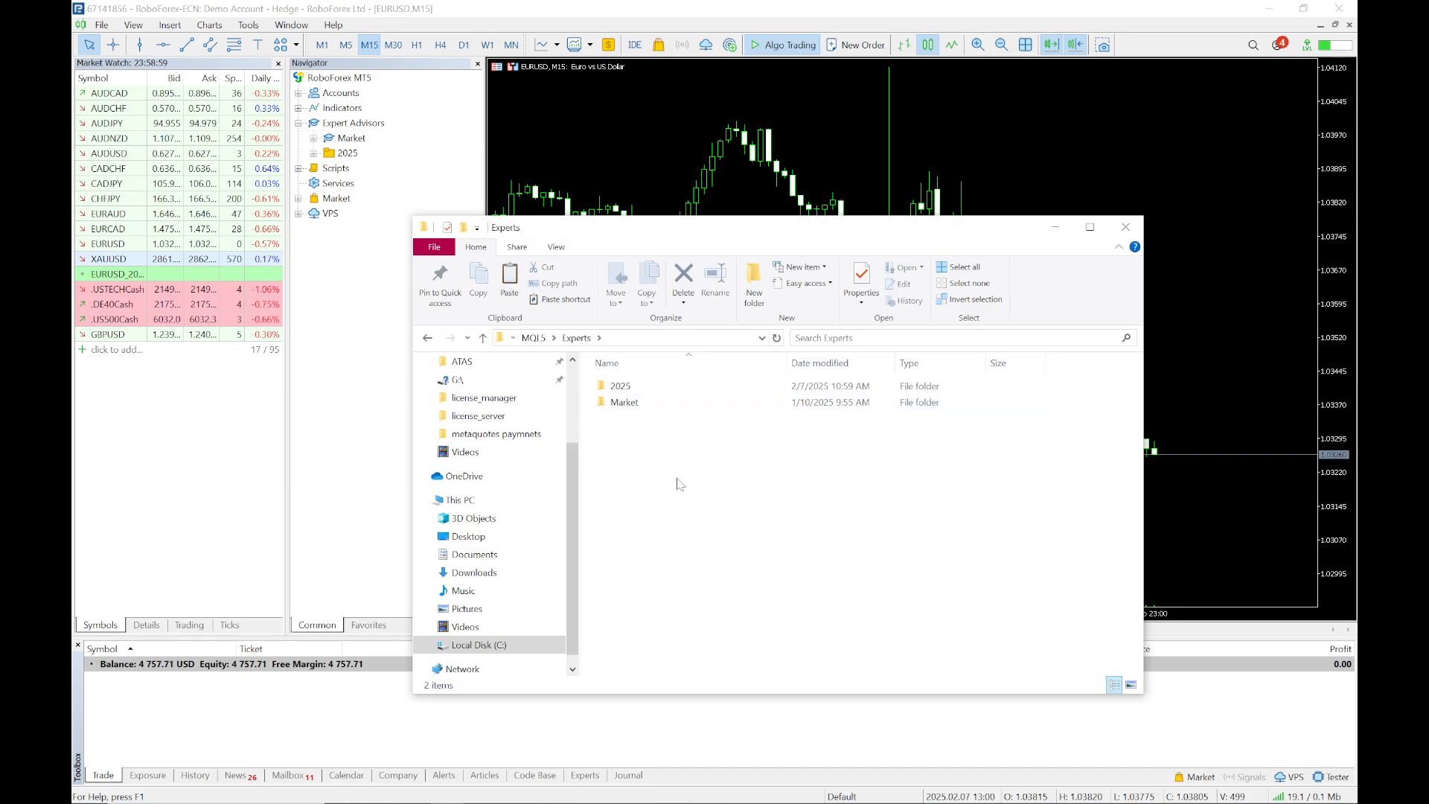
{"action": "key", "text": "ctrl+v"}
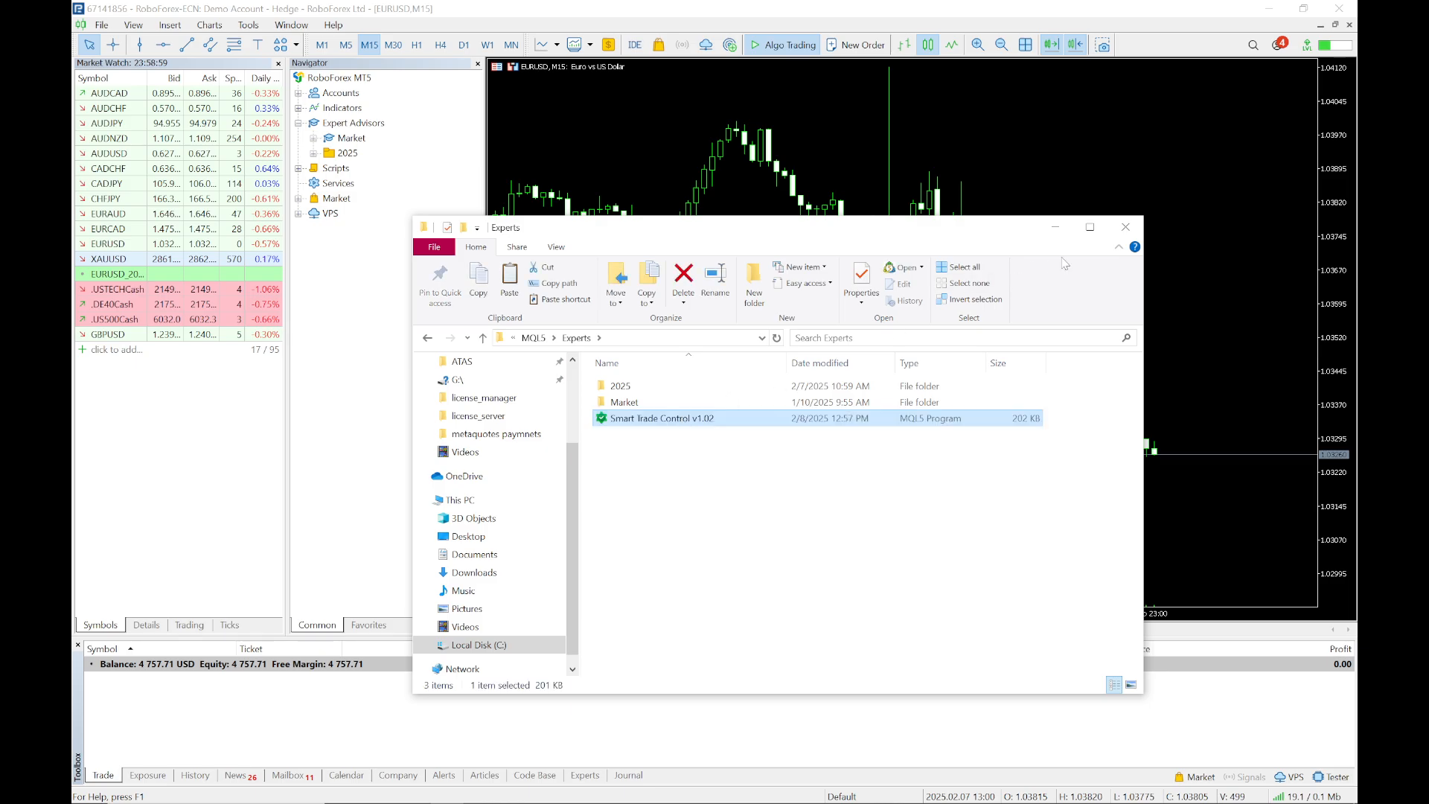
{"action": "left_click", "coordinate": [1125, 227]}
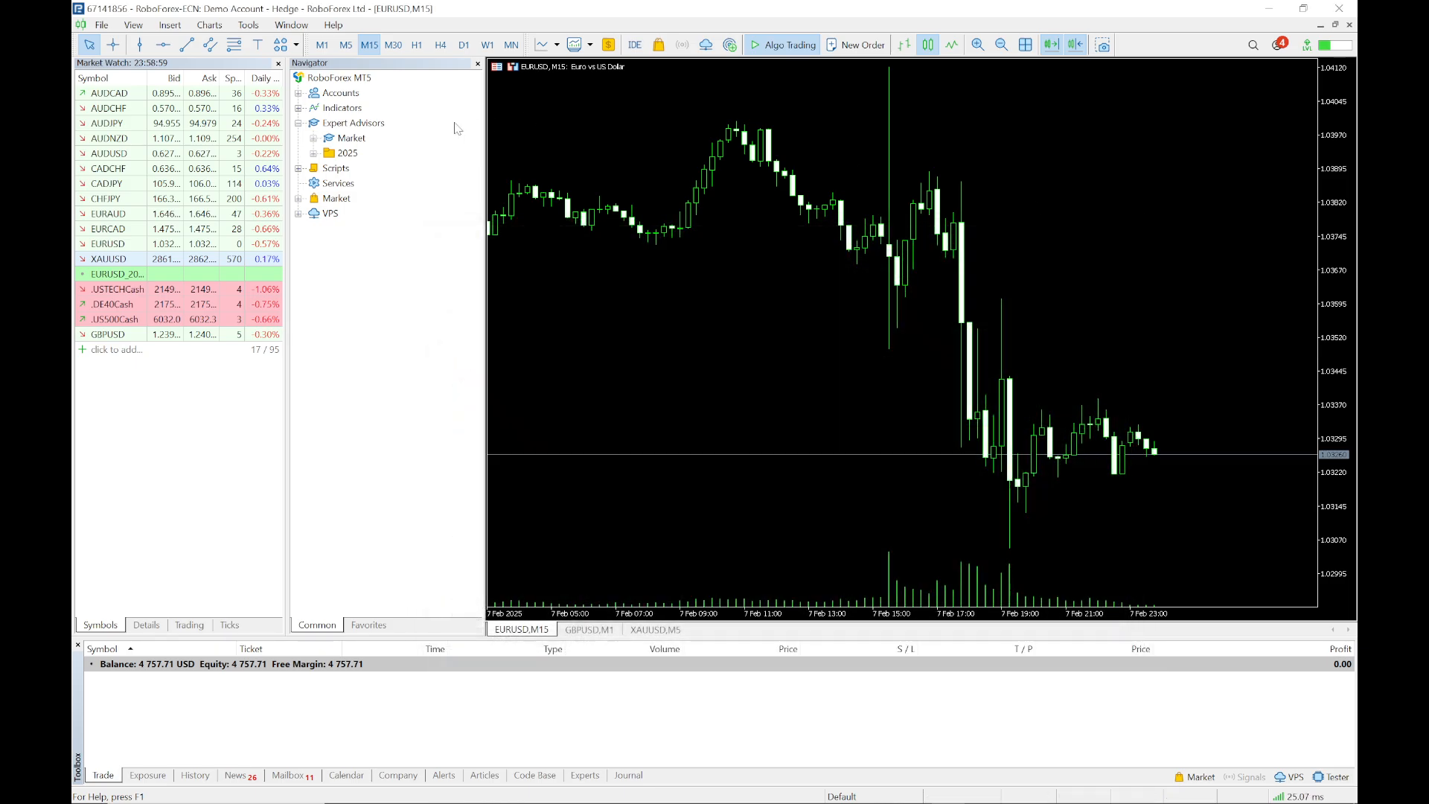
Close the Navigator panel and bring it back through the View menu
{"action": "left_click", "coordinate": [360, 124]}
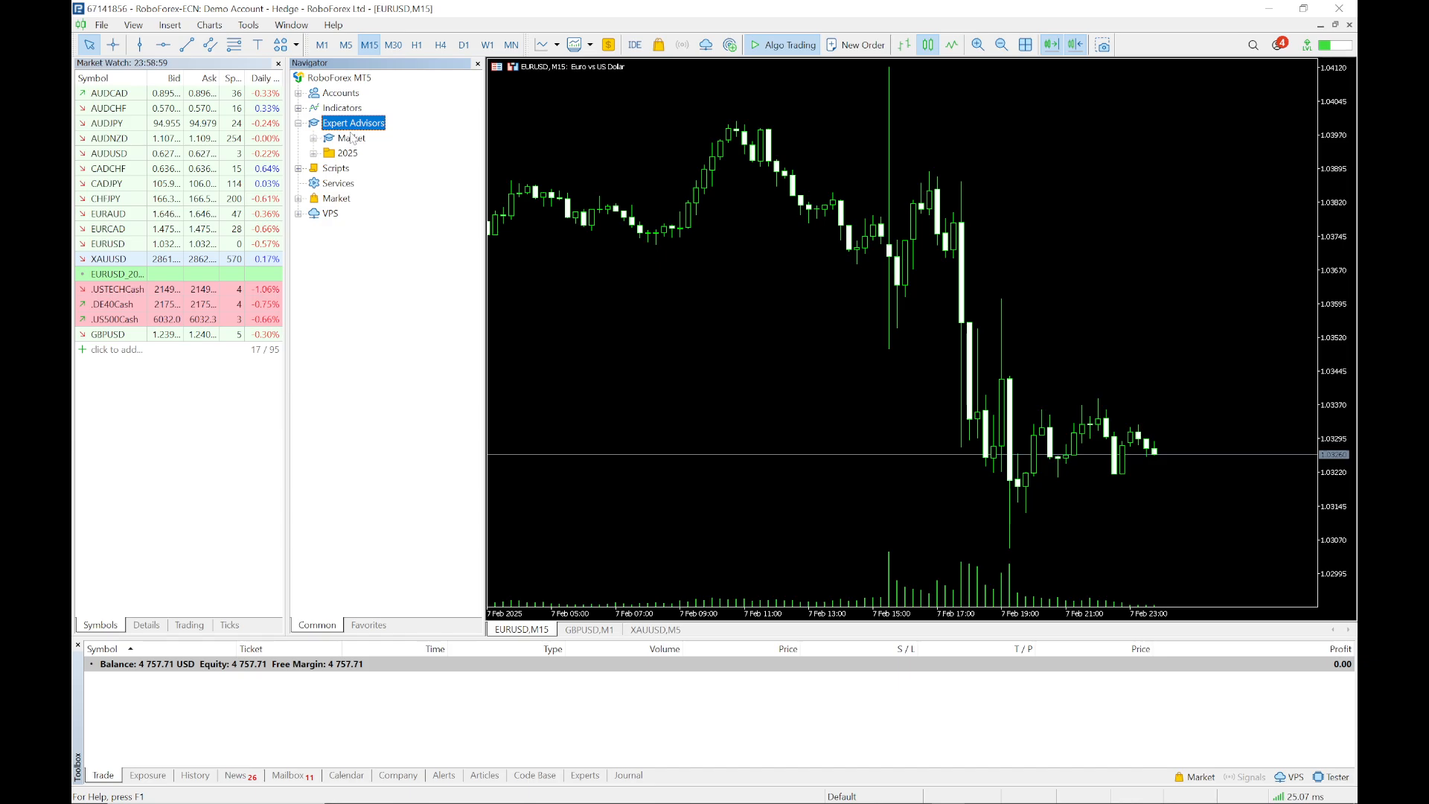
{"action": "left_click", "coordinate": [477, 63]}
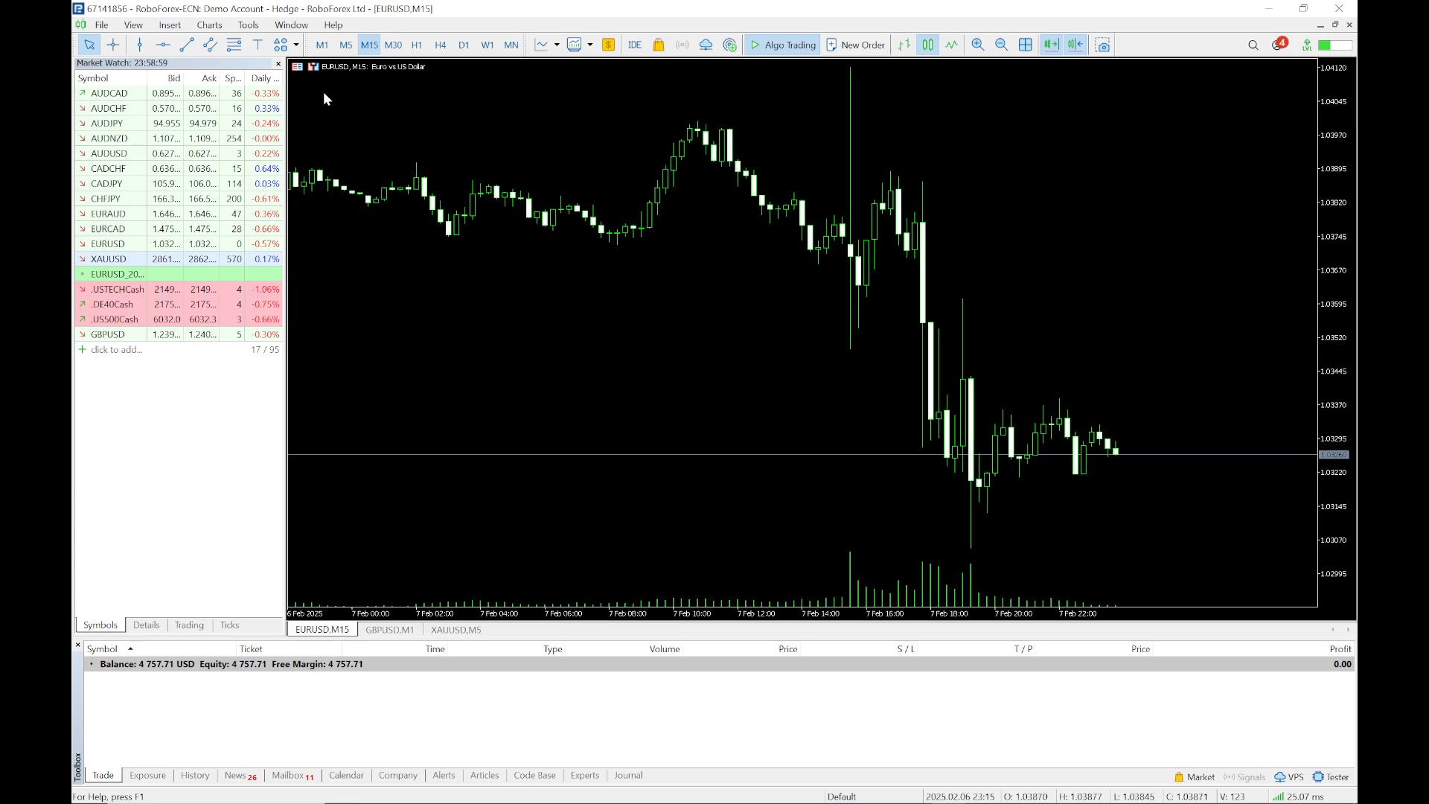
{"action": "left_click", "coordinate": [134, 25]}
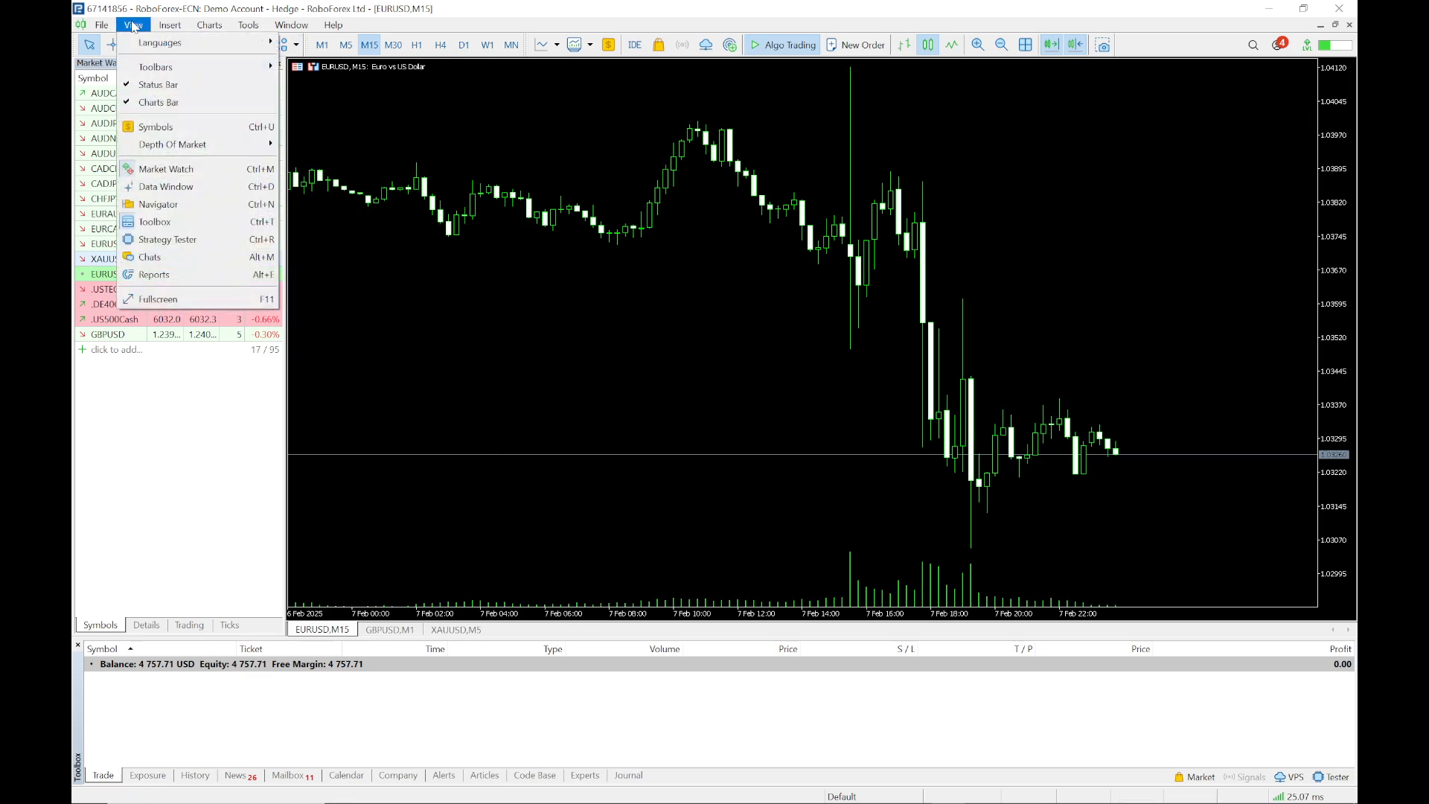
{"action": "left_click", "coordinate": [194, 206]}
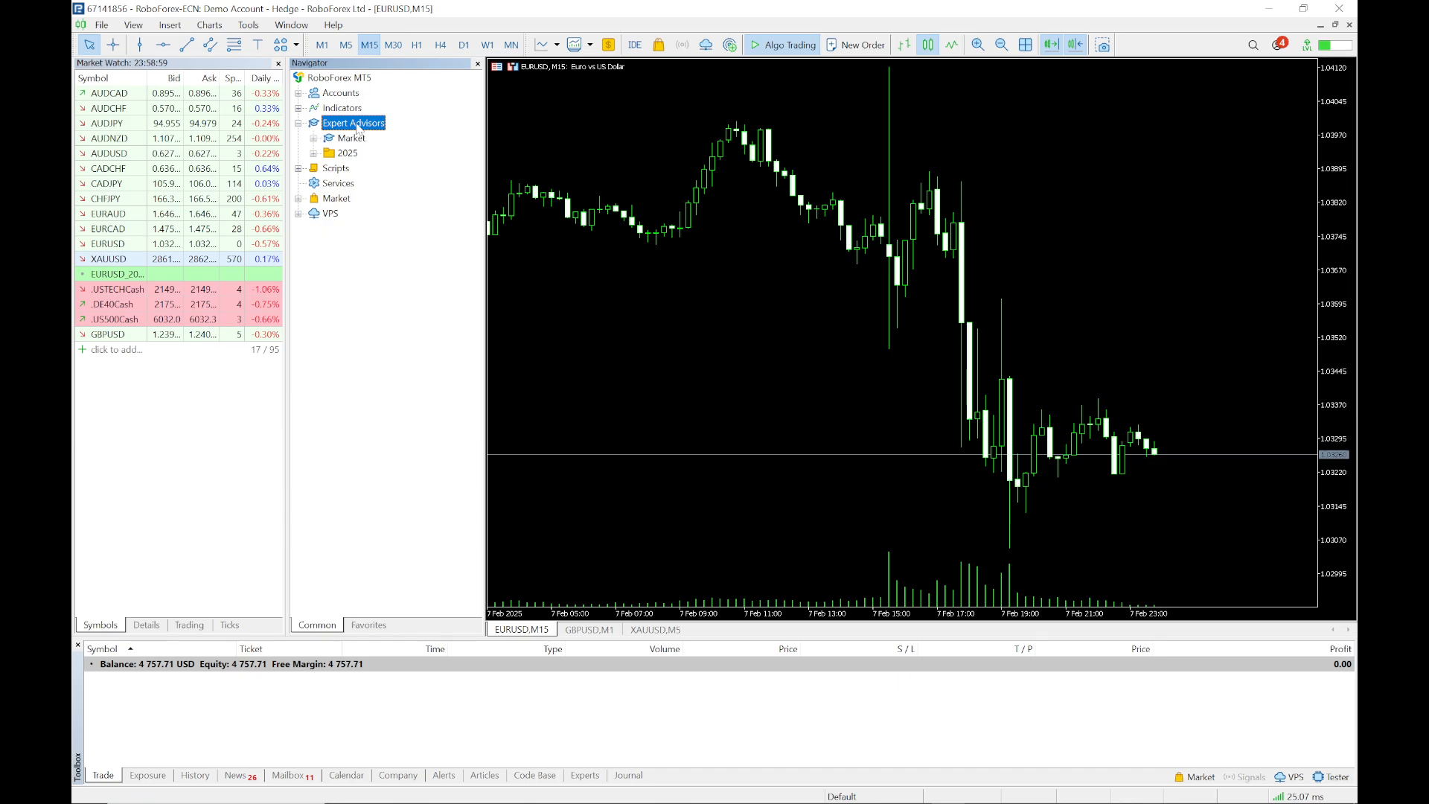
Refresh the Expert Advisors list and select Smart Trade Control v1.02
{"action": "right_click", "coordinate": [357, 128]}
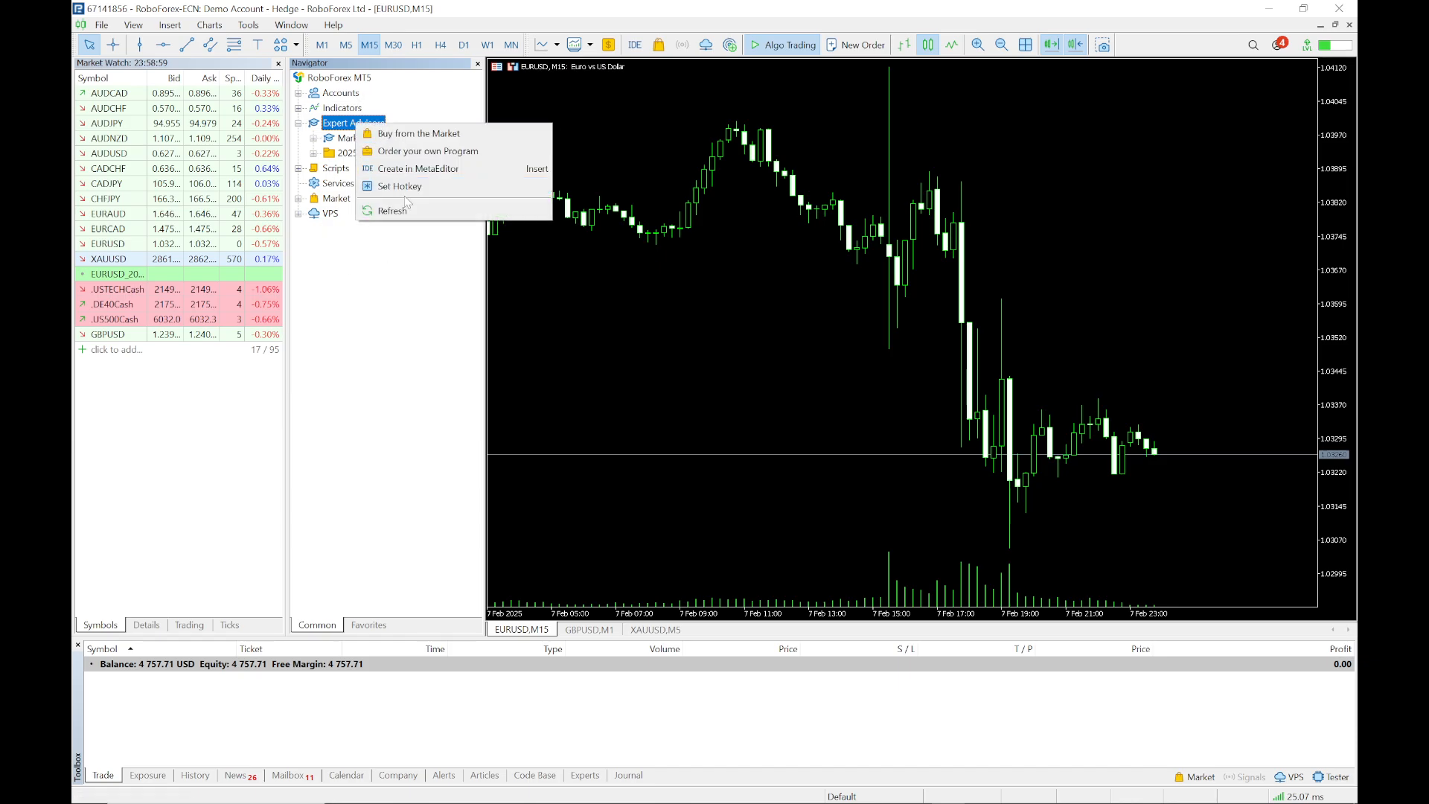
{"action": "left_click", "coordinate": [373, 211]}
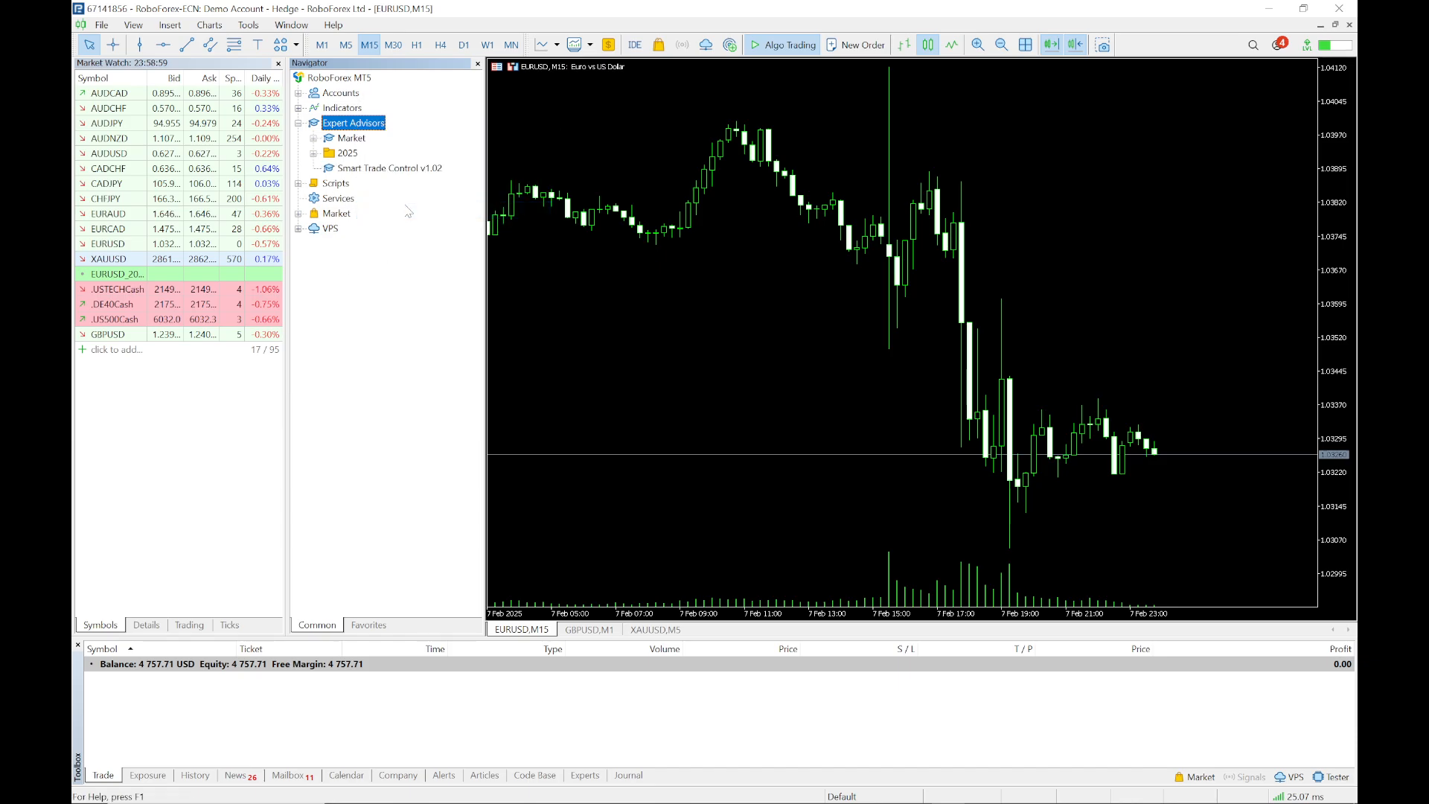
{"action": "left_click", "coordinate": [369, 170]}
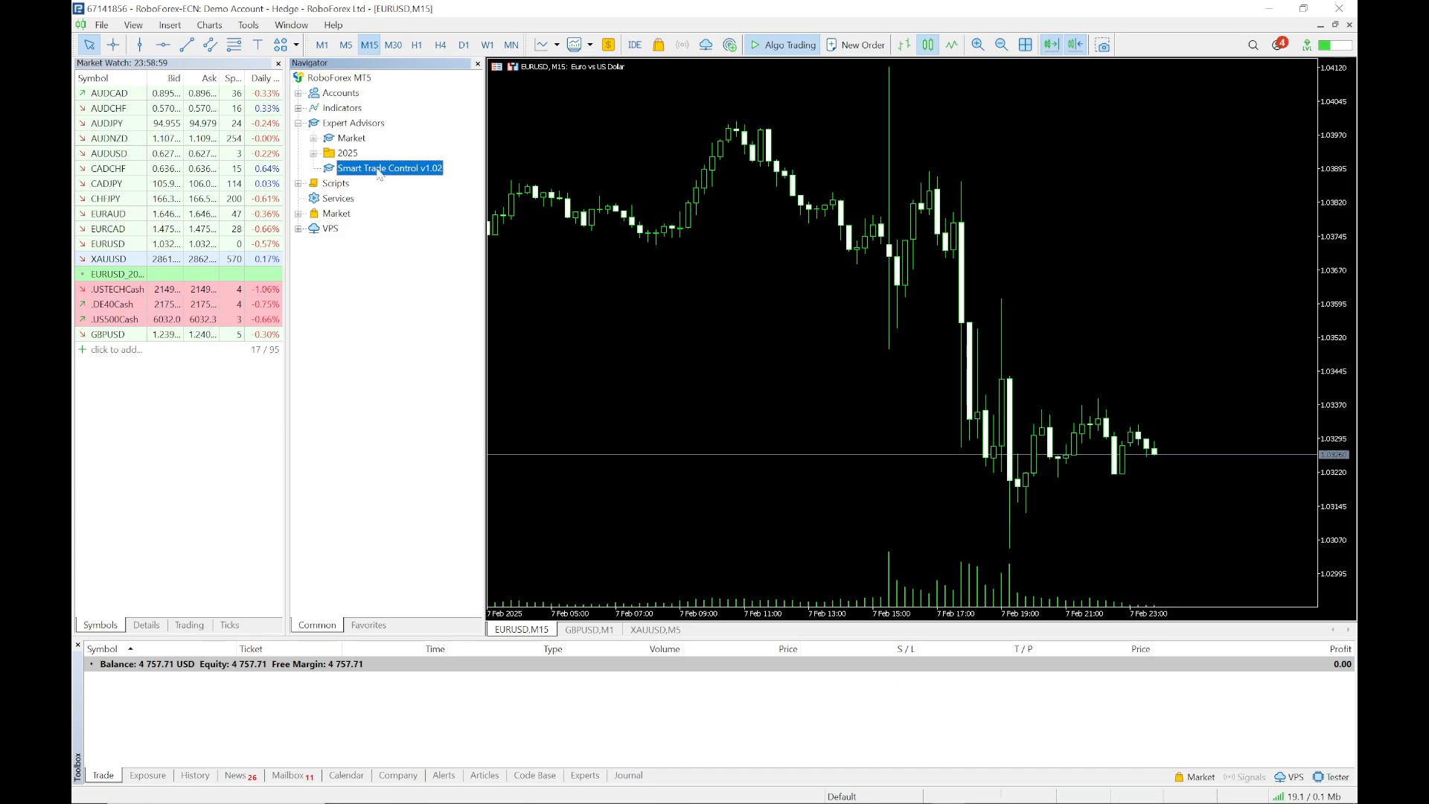
Switch automated trading off and then back on
{"action": "left_click", "coordinate": [794, 48]}
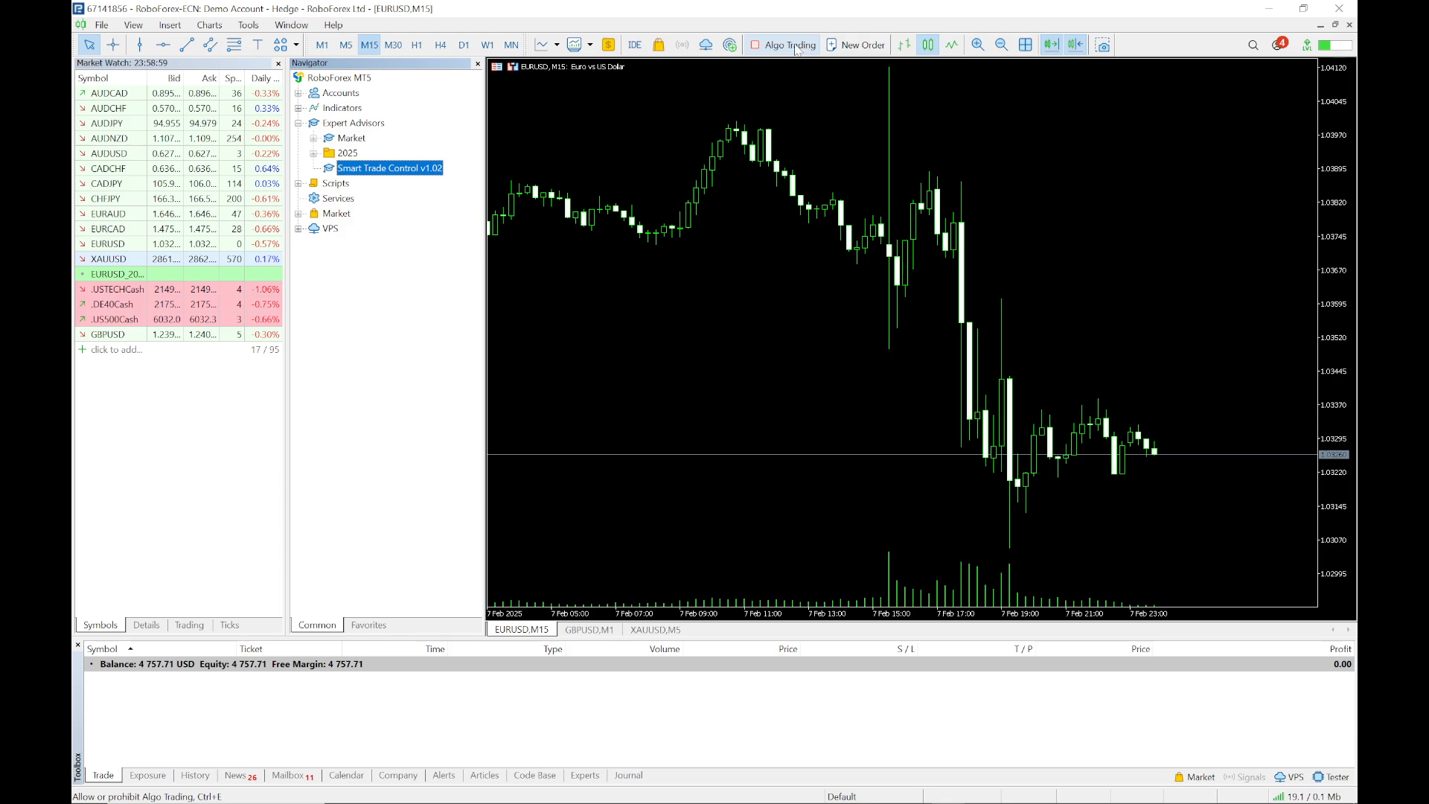
{"action": "left_click", "coordinate": [761, 48]}
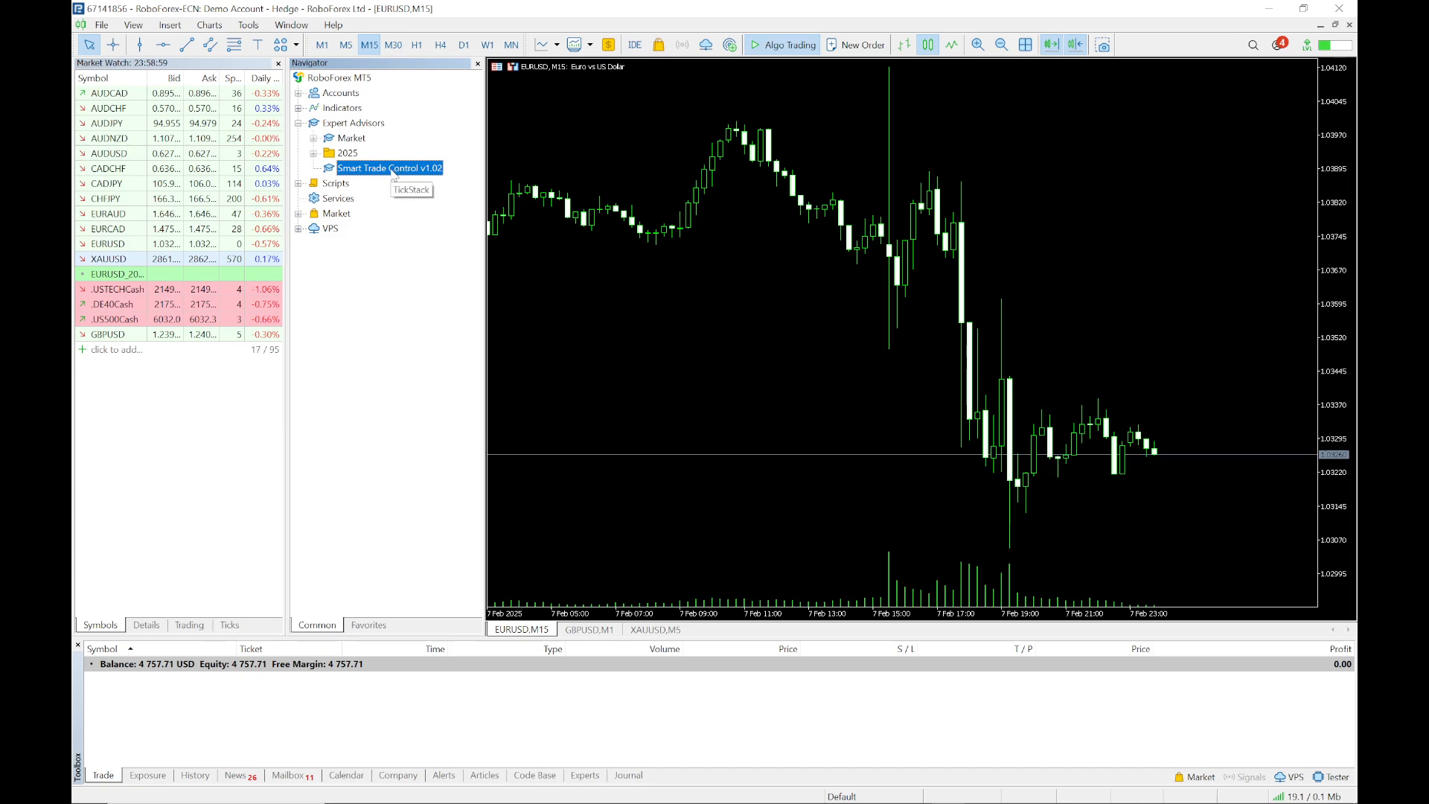
Drag Smart Trade Control v1.02 onto the EURUSD chart and fill in its License Key and User Email inputs
{"action": "left_click_drag", "start_coordinate": [392, 173], "coordinate": [816, 252]}
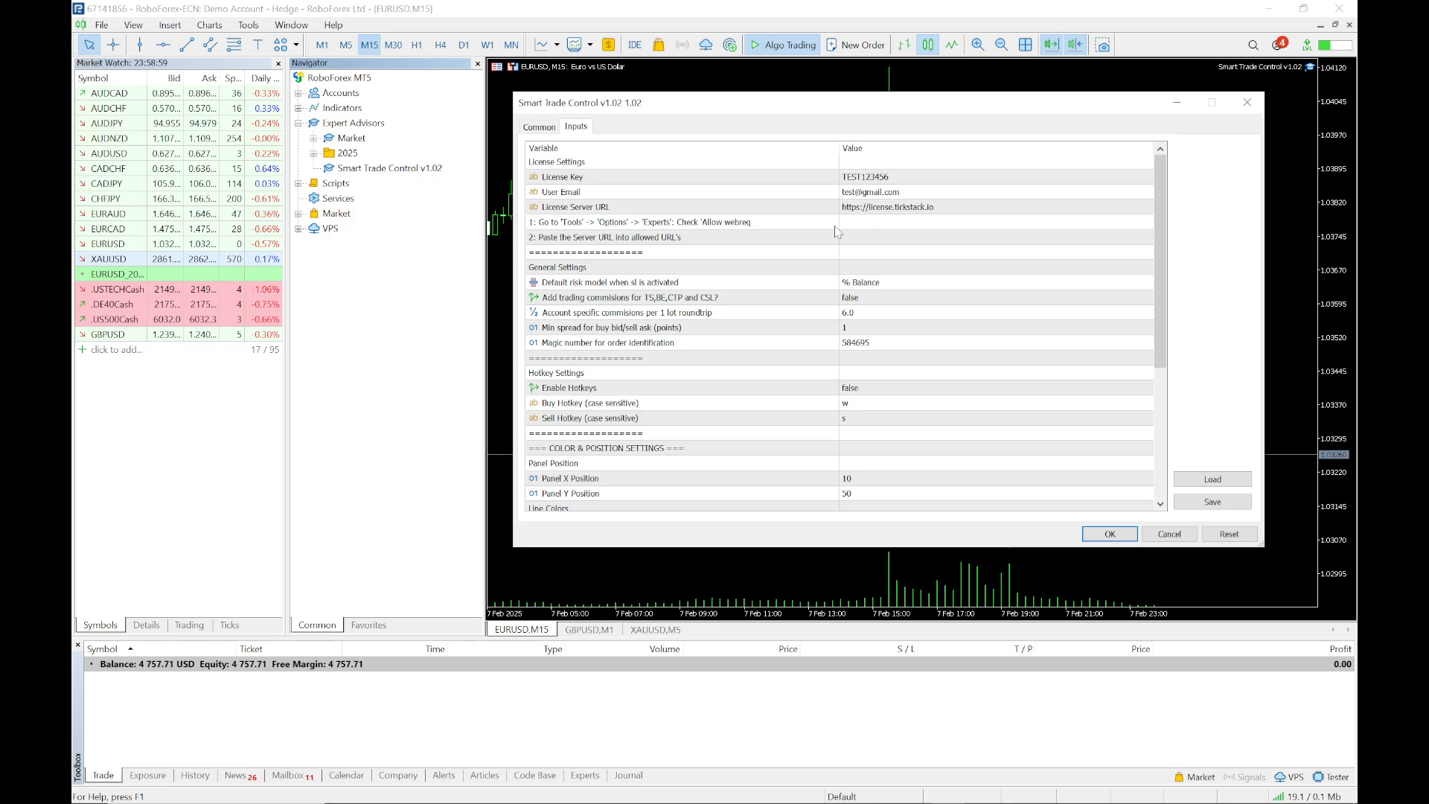
{"action": "double_click", "coordinate": [879, 181]}
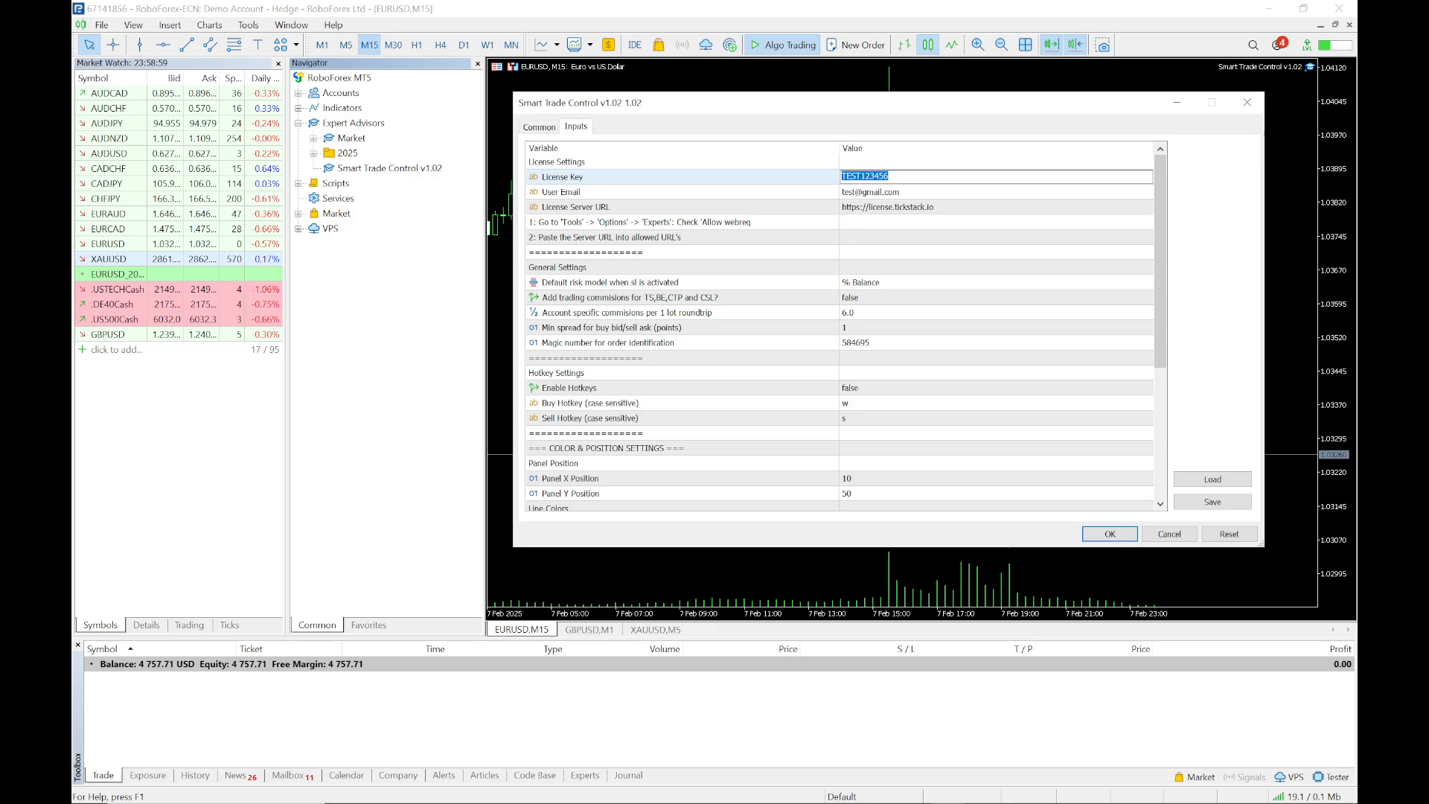
{"action": "left_click", "coordinate": [901, 192]}
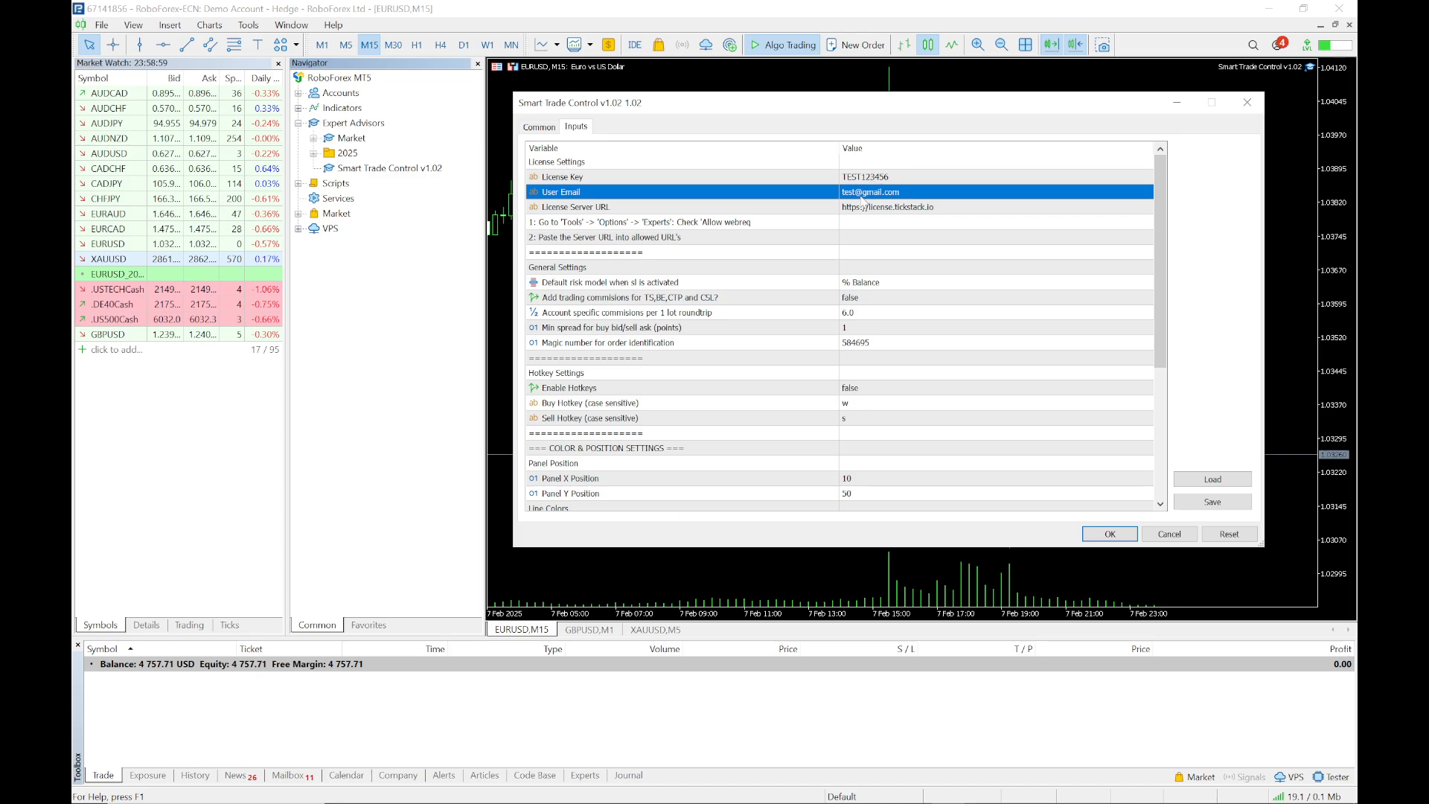
{"action": "left_click", "coordinate": [884, 208]}
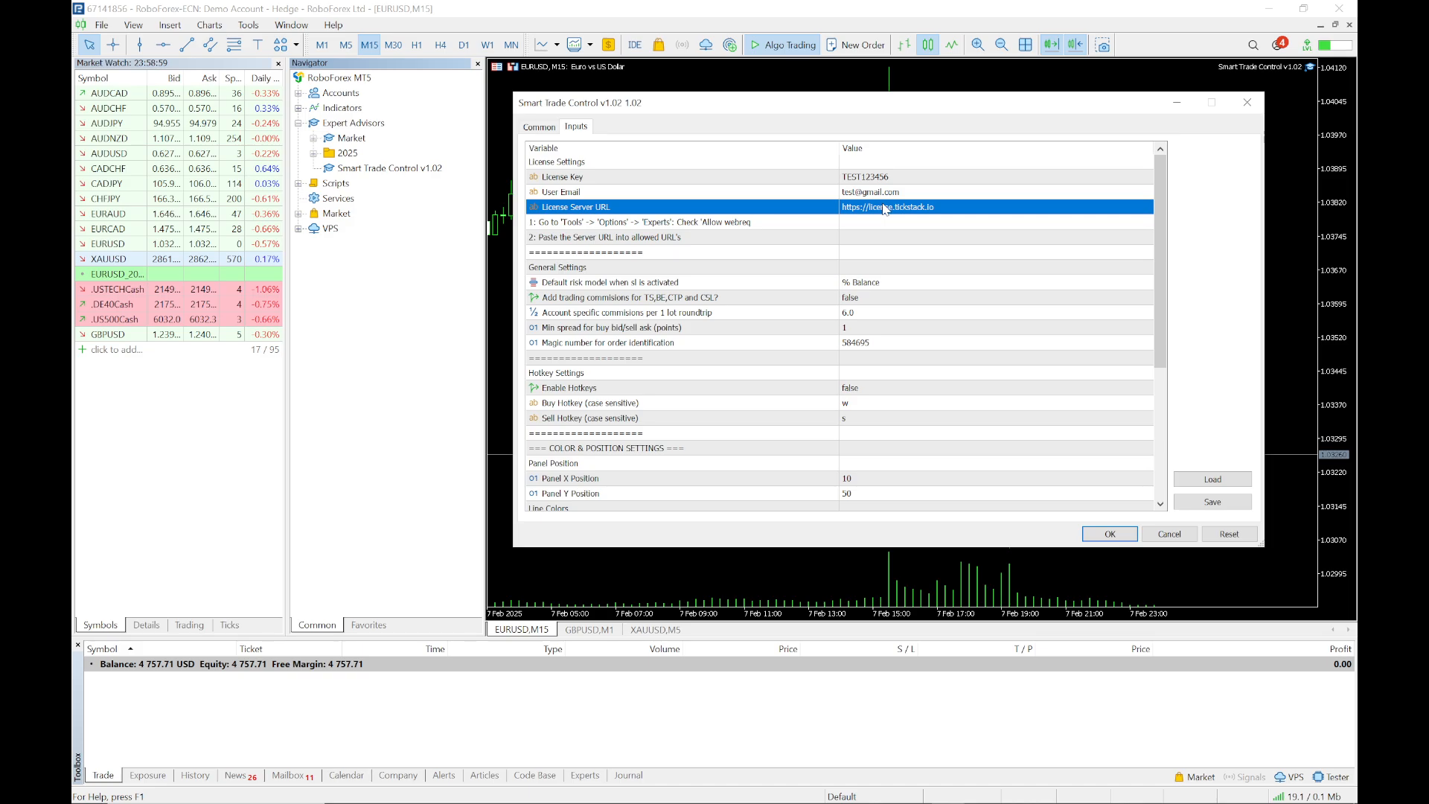
{"action": "left_click", "coordinate": [672, 227]}
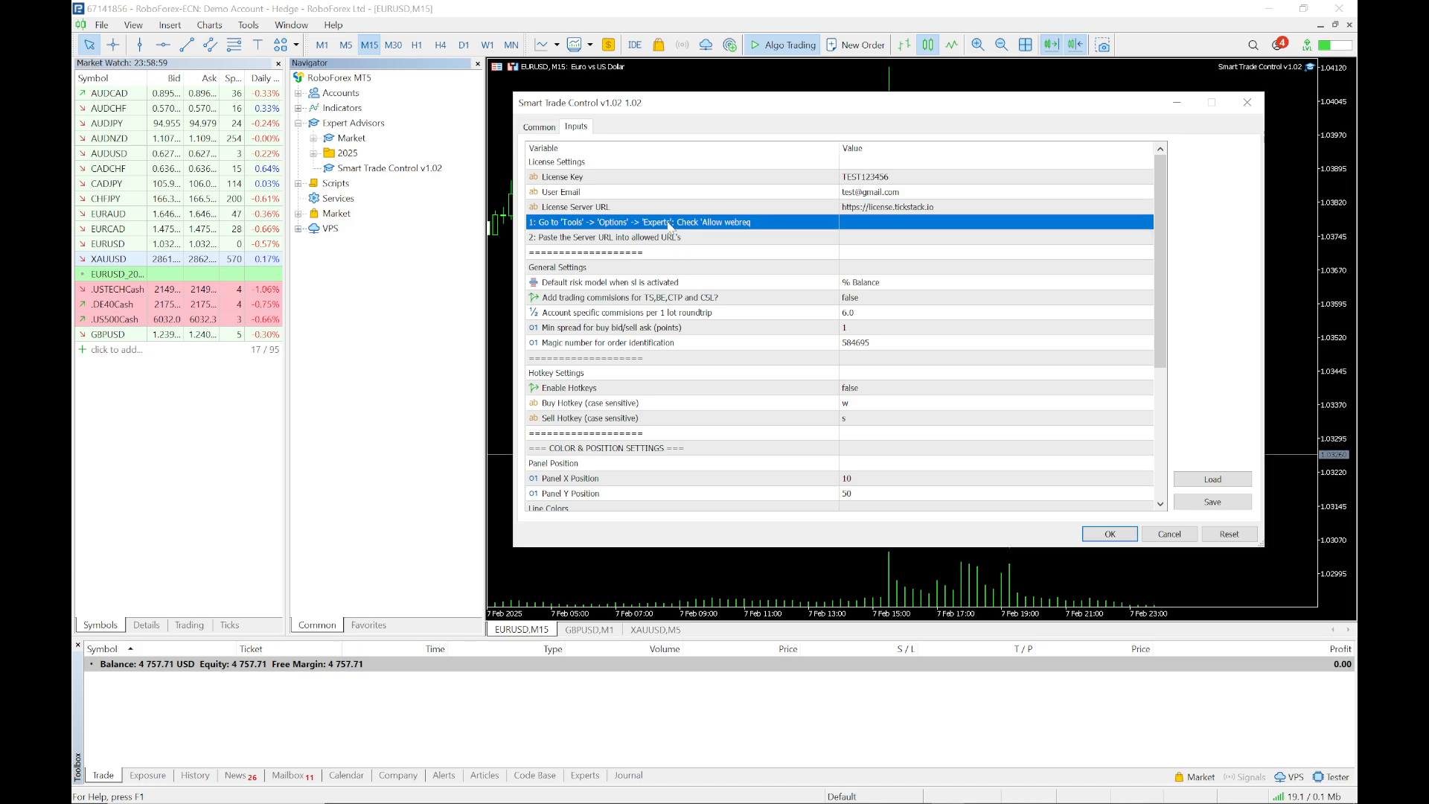
{"action": "left_click", "coordinate": [645, 237]}
{"action": "left_click", "coordinate": [635, 224]}
{"action": "left_click", "coordinate": [873, 207]}
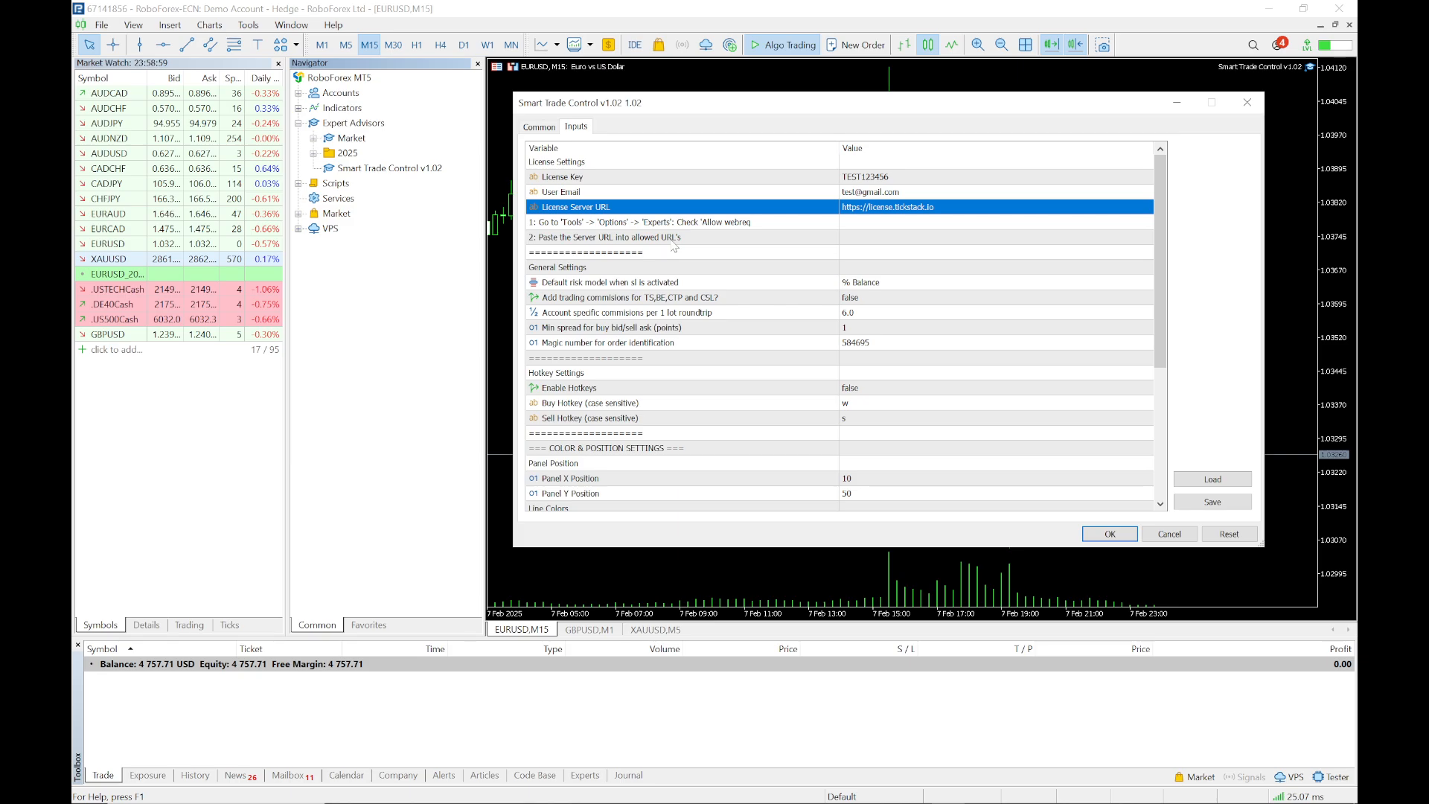
{"action": "double_click", "coordinate": [871, 212]}
{"action": "key", "text": "ctrl+c"}
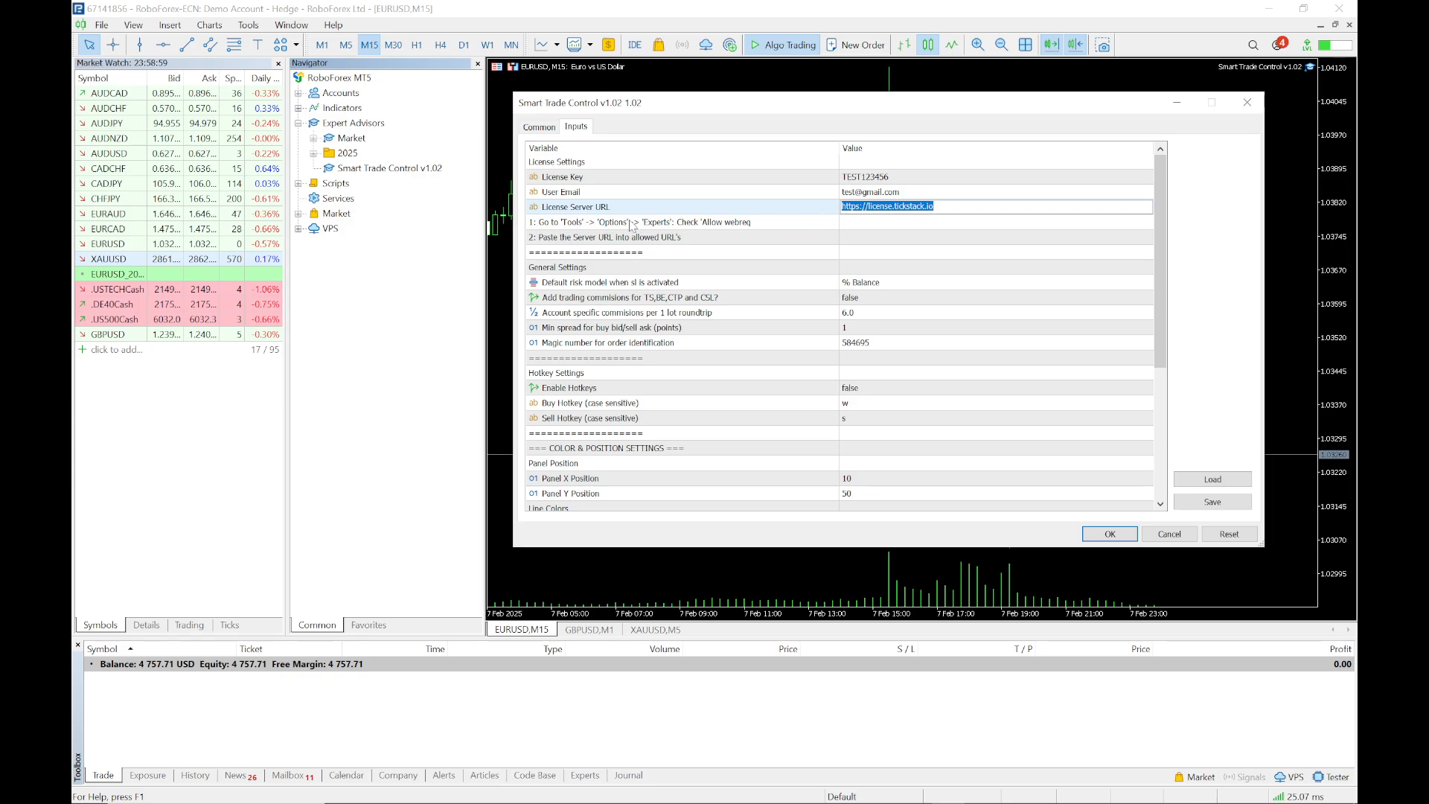
Close the EA settings and open Tools > Options at the Expert Advisors page
{"action": "left_click", "coordinate": [1246, 103]}
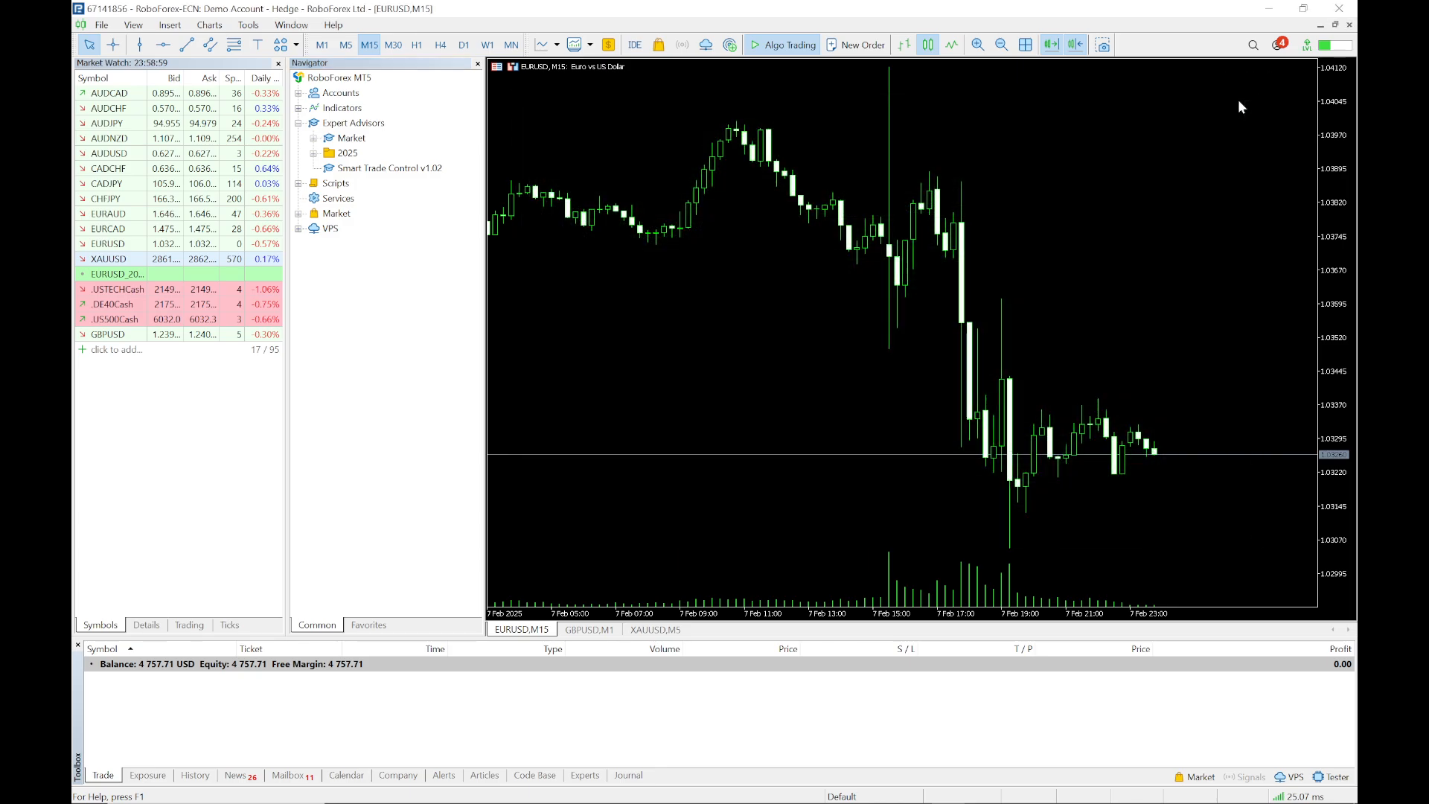
{"action": "left_click", "coordinate": [250, 30]}
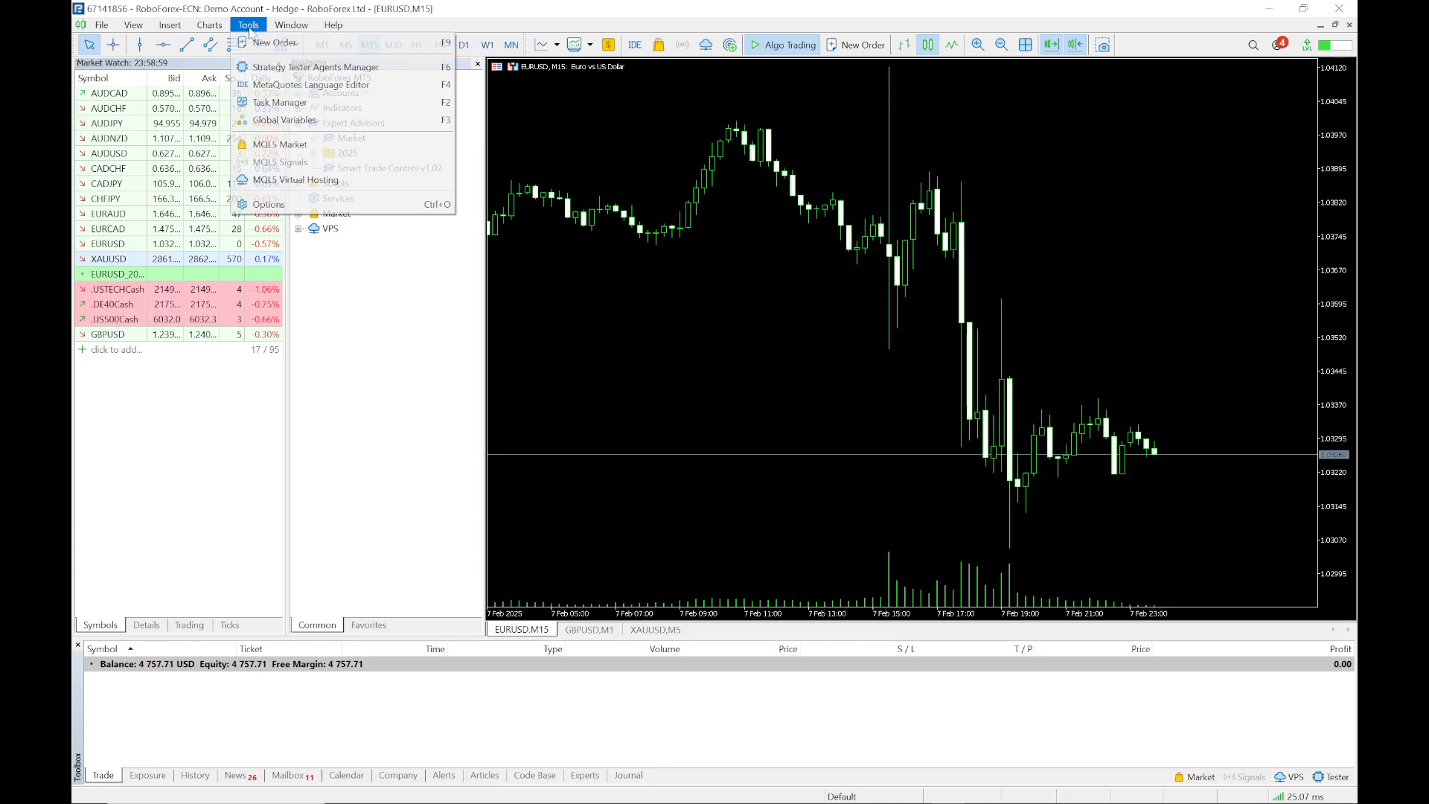
{"action": "left_click", "coordinate": [292, 205]}
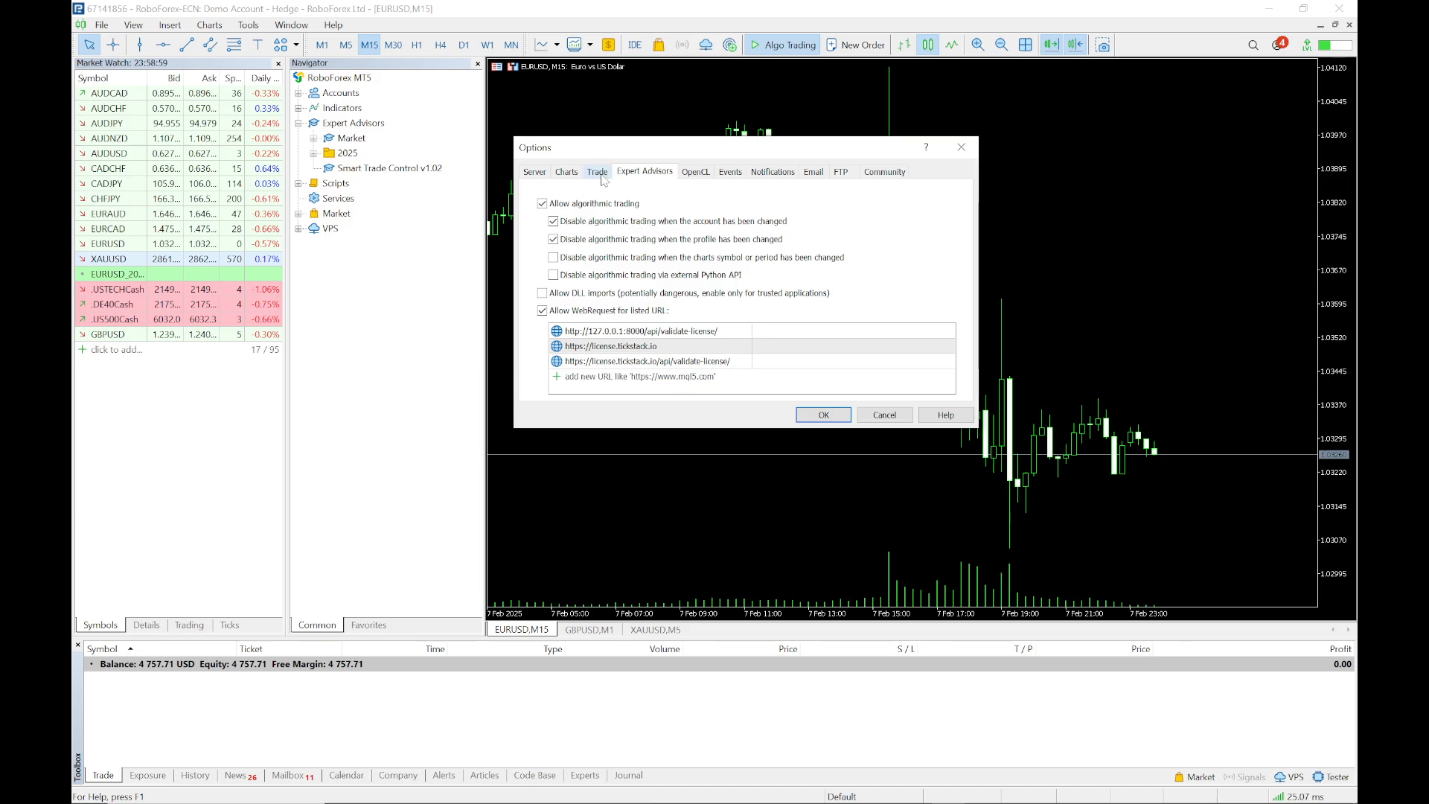
{"action": "left_click", "coordinate": [734, 173]}
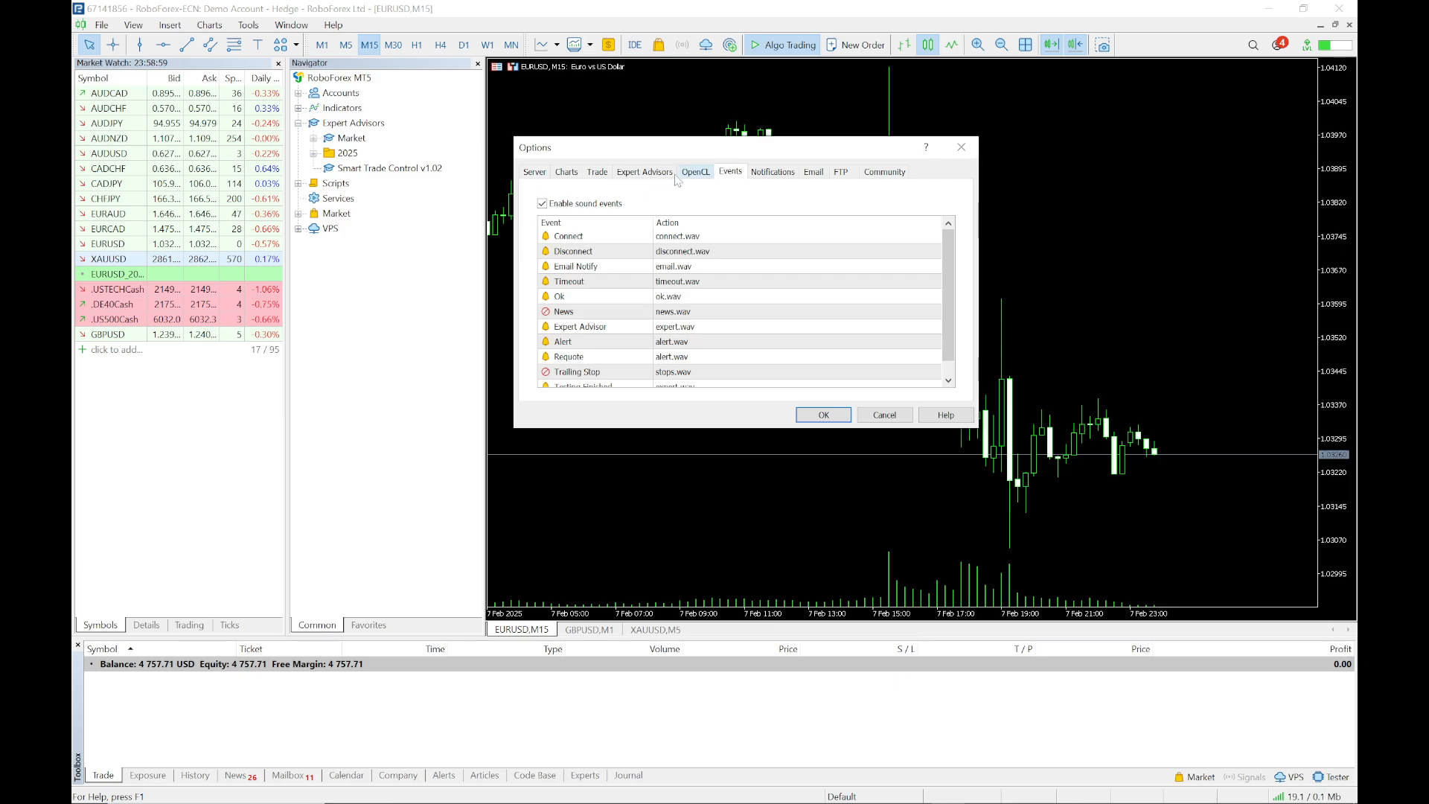
{"action": "left_click", "coordinate": [640, 179]}
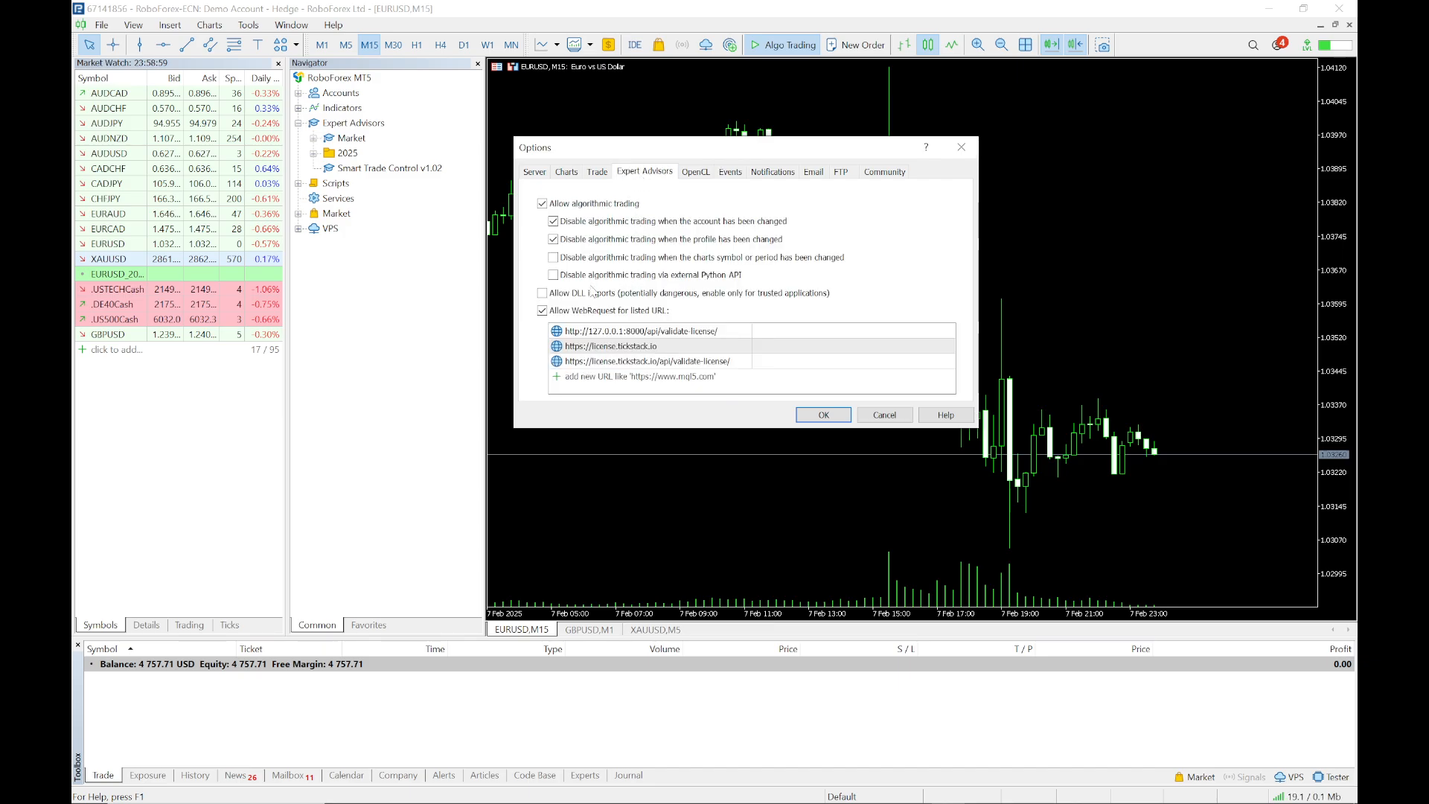
{"action": "left_click", "coordinate": [543, 311]}
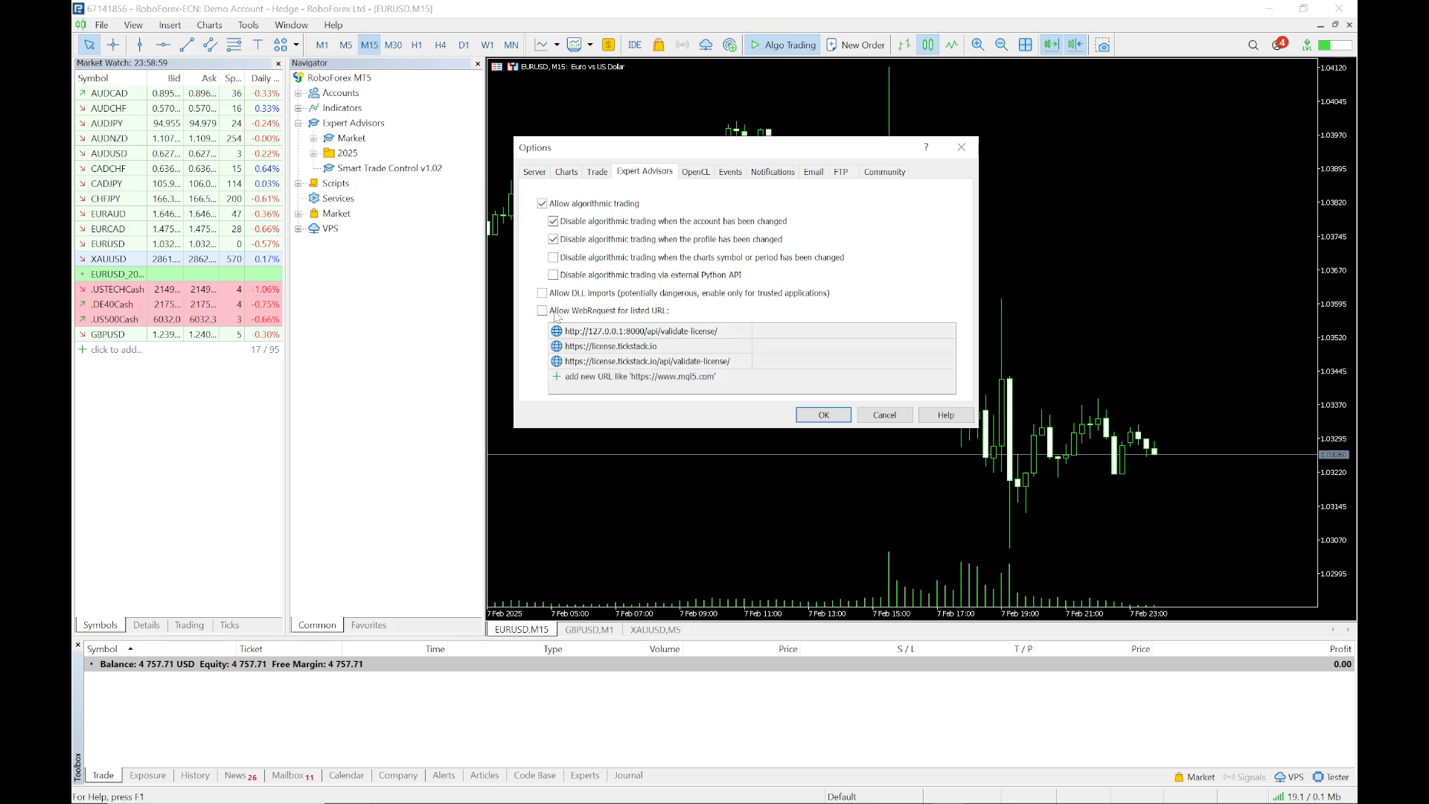
{"action": "left_click", "coordinate": [543, 311]}
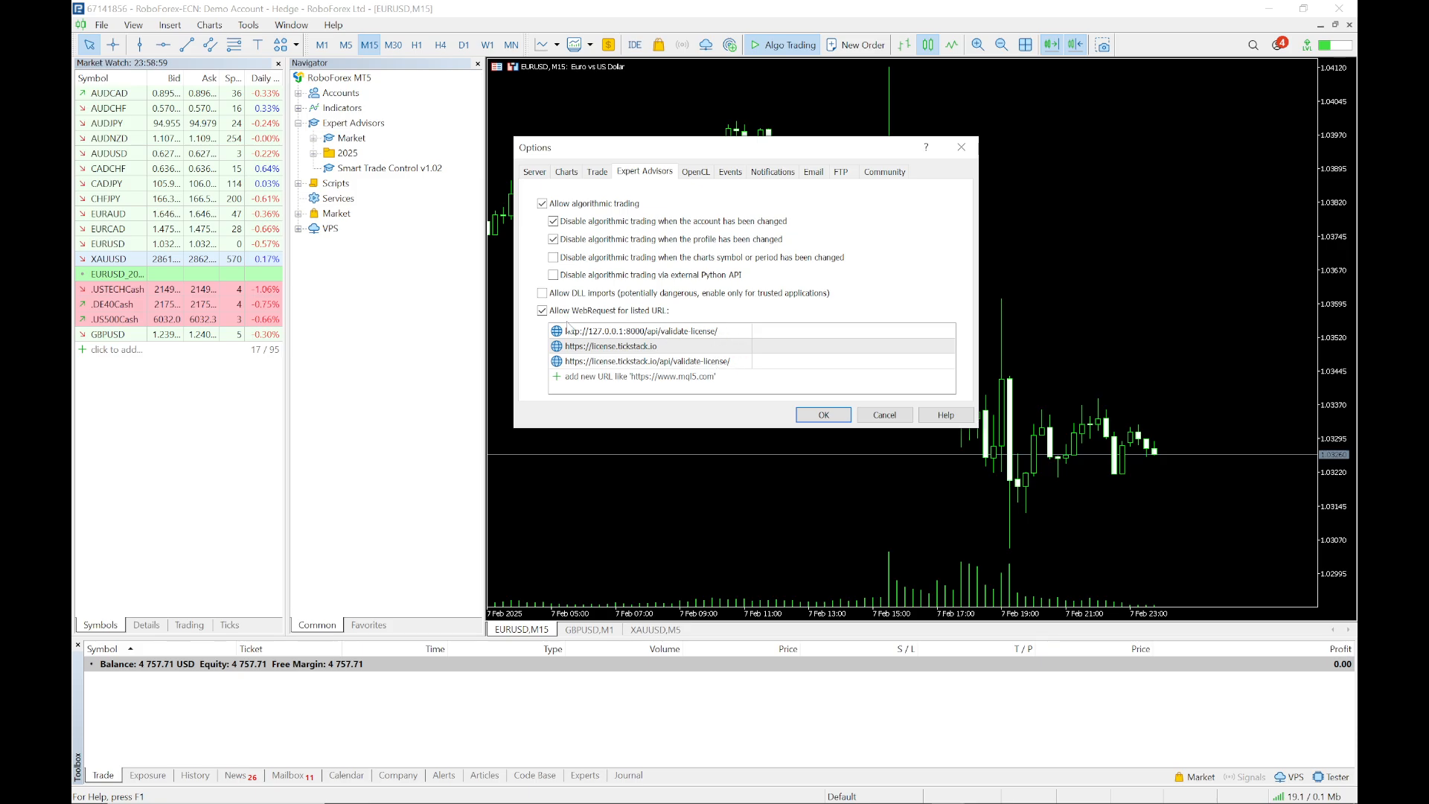
{"action": "left_click", "coordinate": [655, 377]}
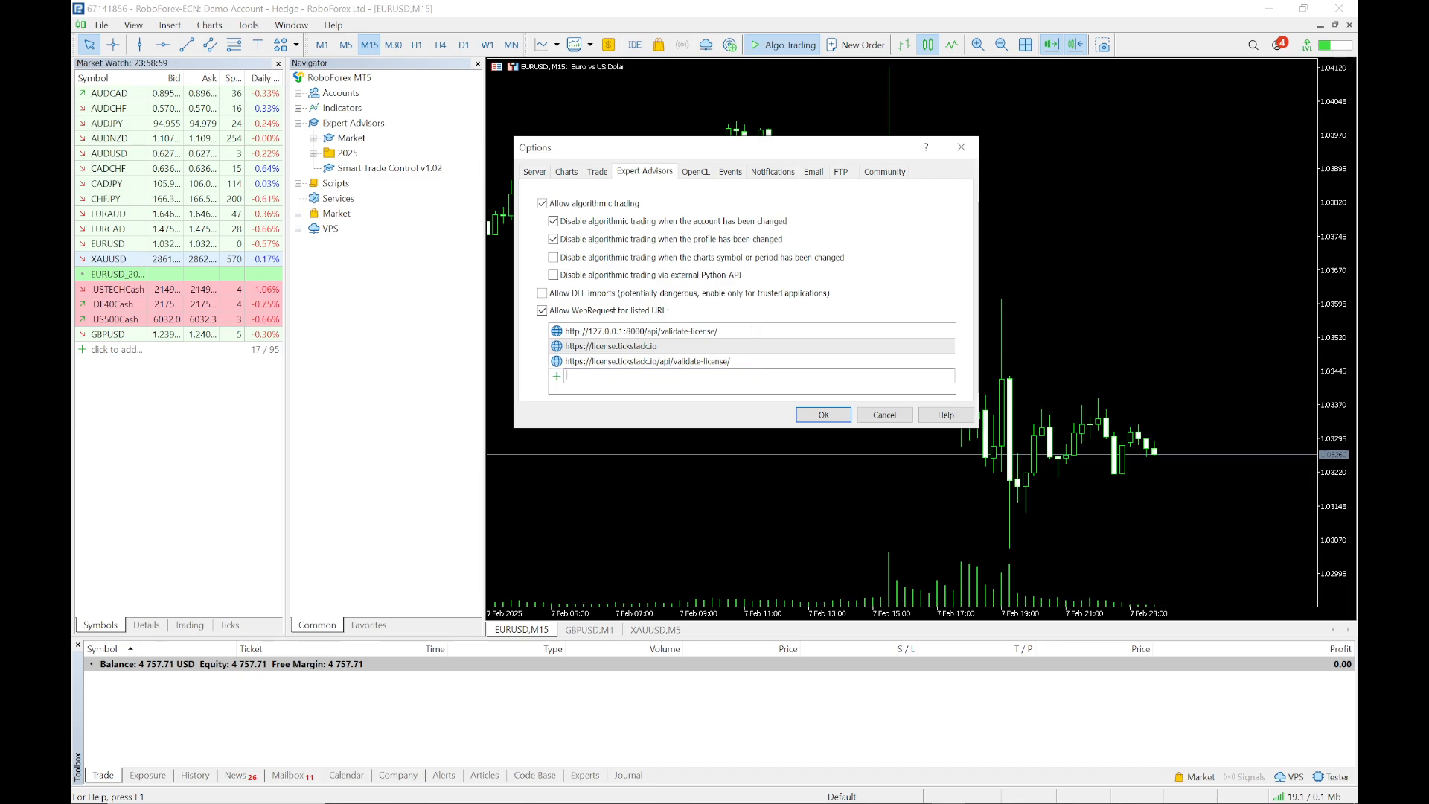
{"action": "key", "text": "ctrl+v"}
{"action": "left_click_drag", "start_coordinate": [659, 375], "coordinate": [564, 378]}
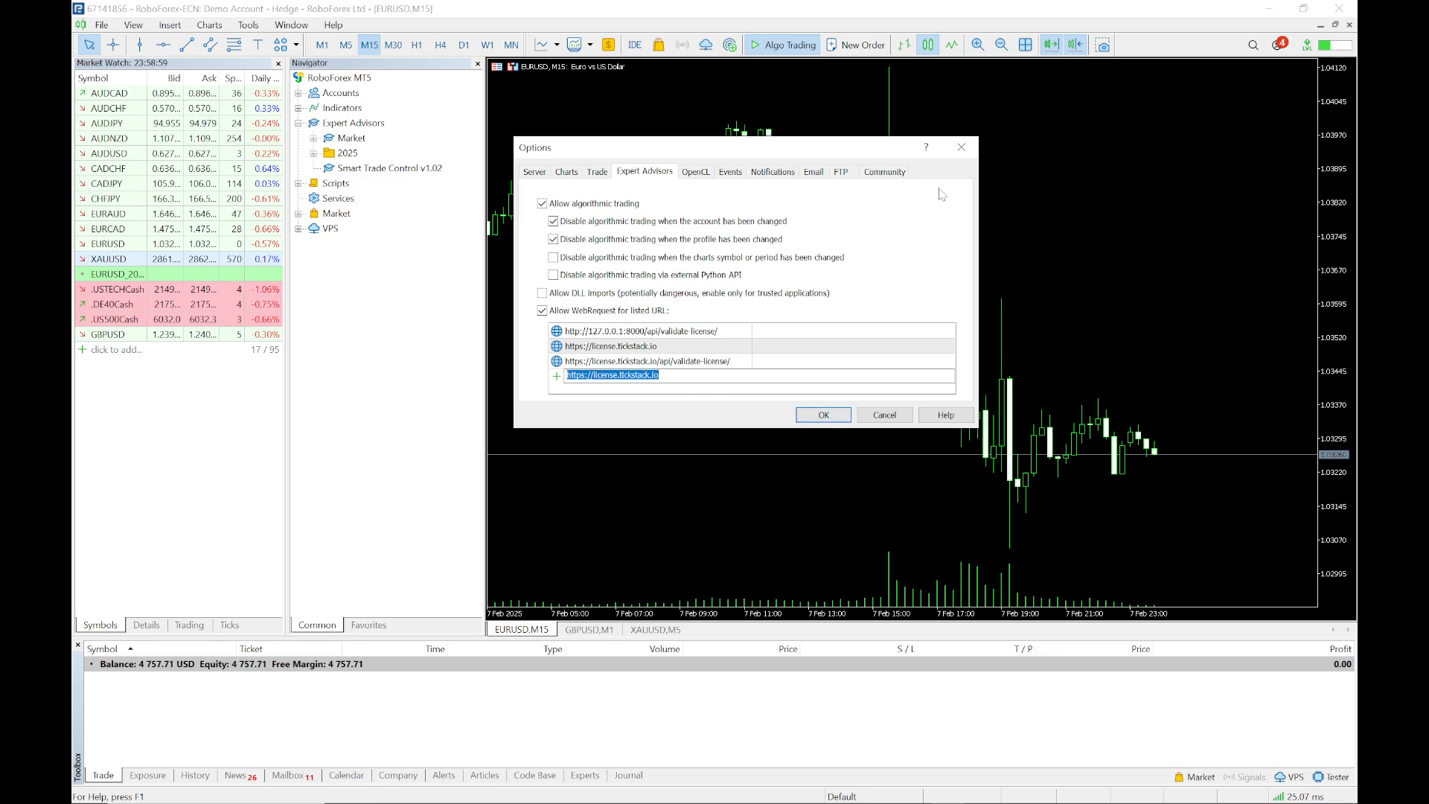
{"action": "left_click", "coordinate": [962, 146]}
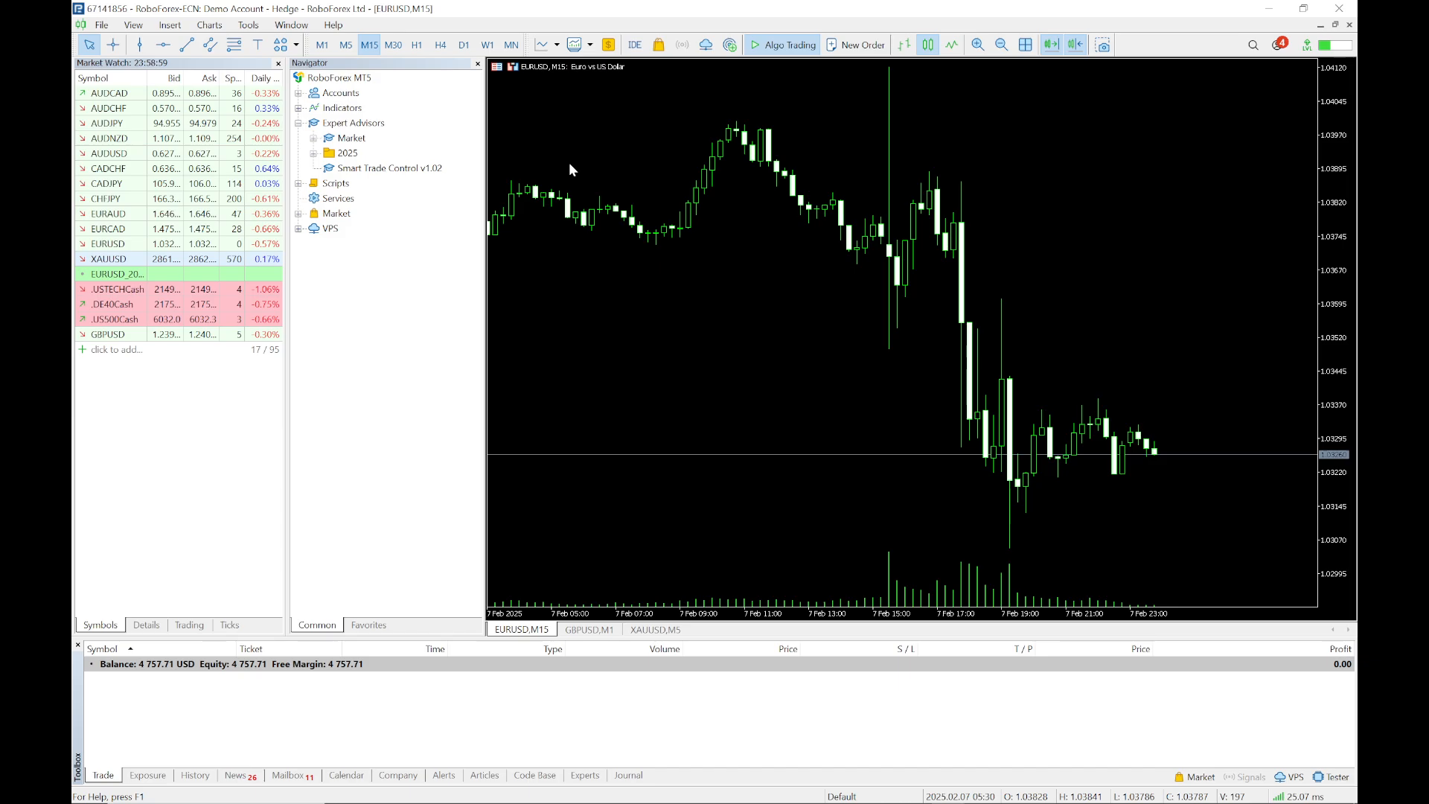
Reattach Smart Trade Control to EURUSD and copy the license key from the Whop page
{"action": "left_click_drag", "start_coordinate": [390, 170], "coordinate": [809, 239]}
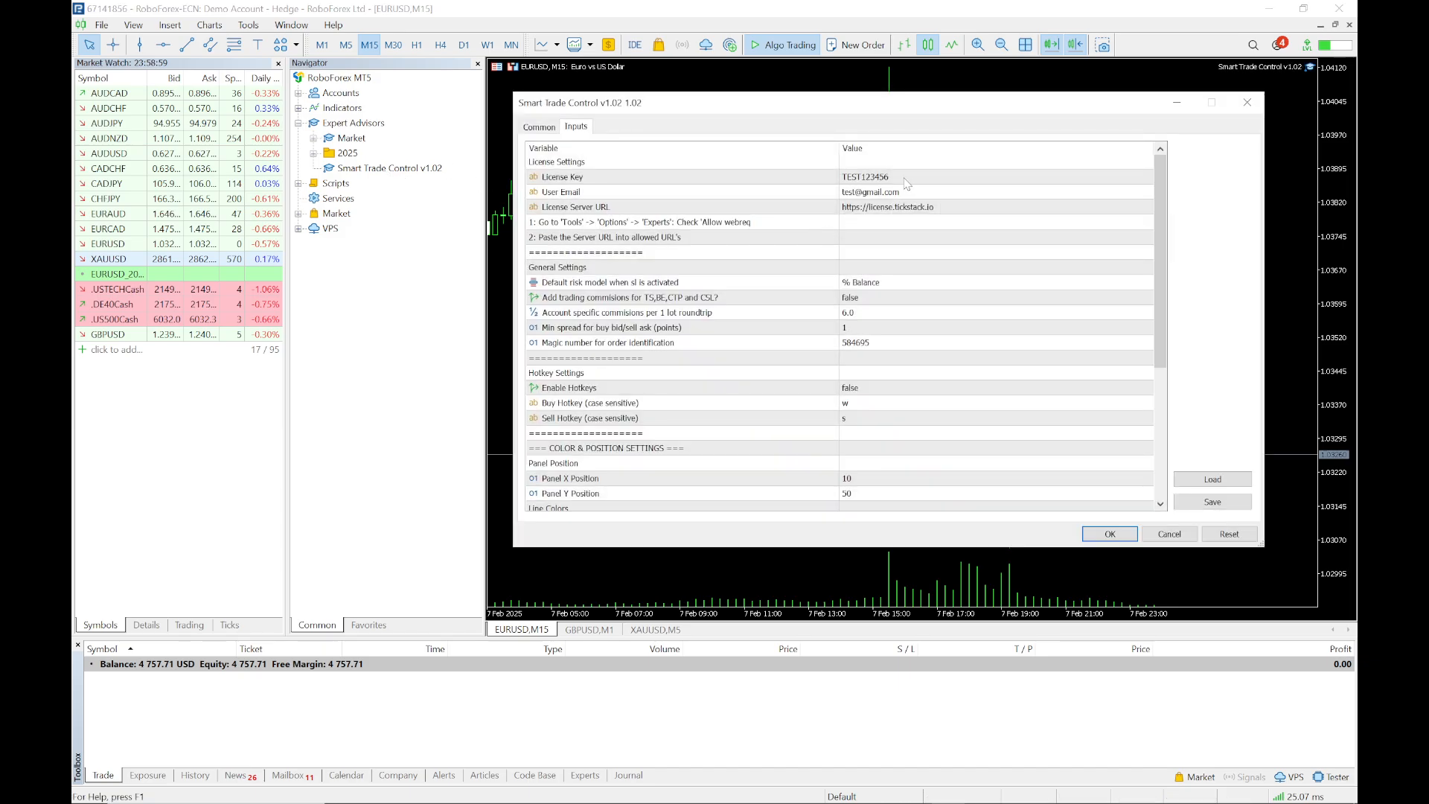
{"action": "left_click", "coordinate": [879, 179]}
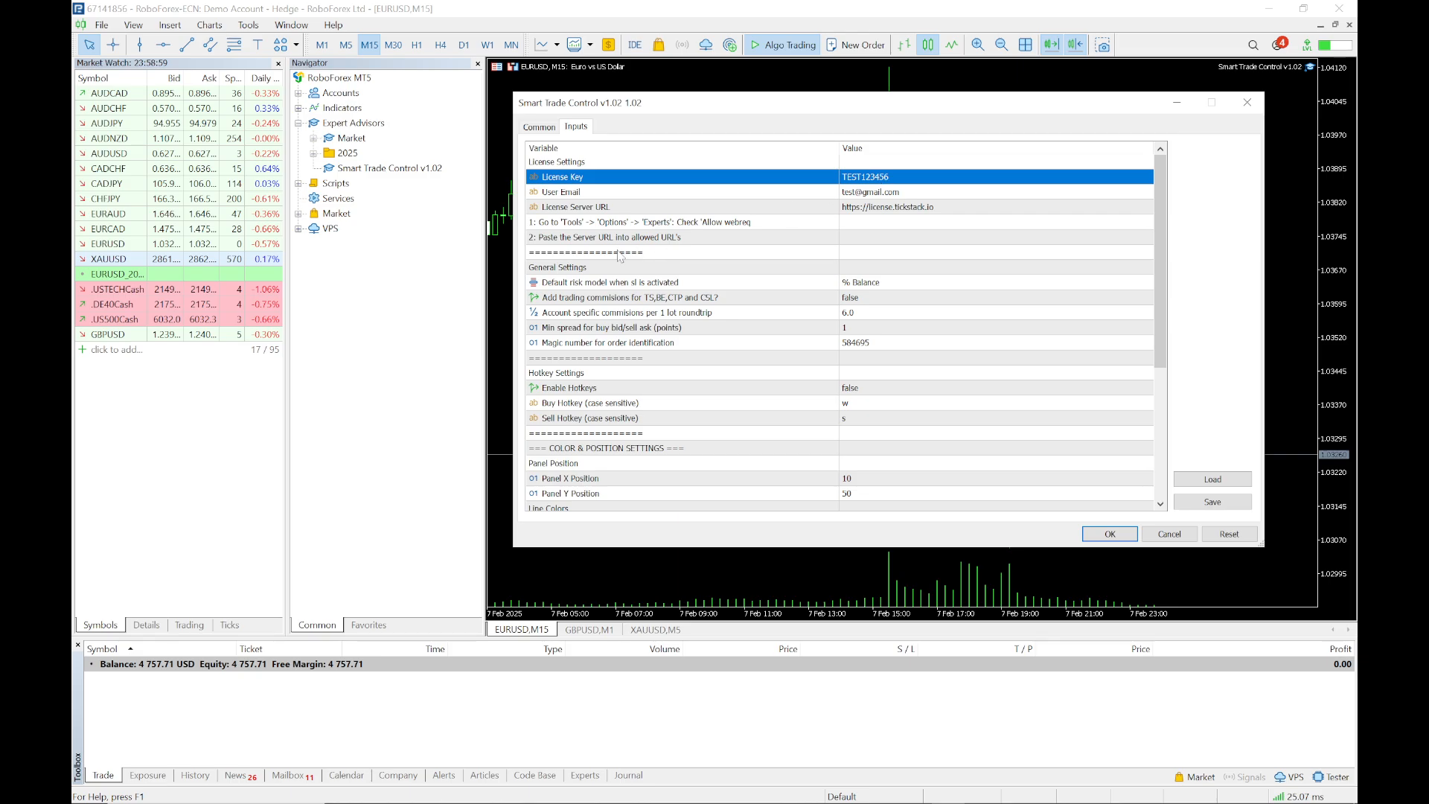
{"action": "mouse_move", "coordinate": [1001, 793]}
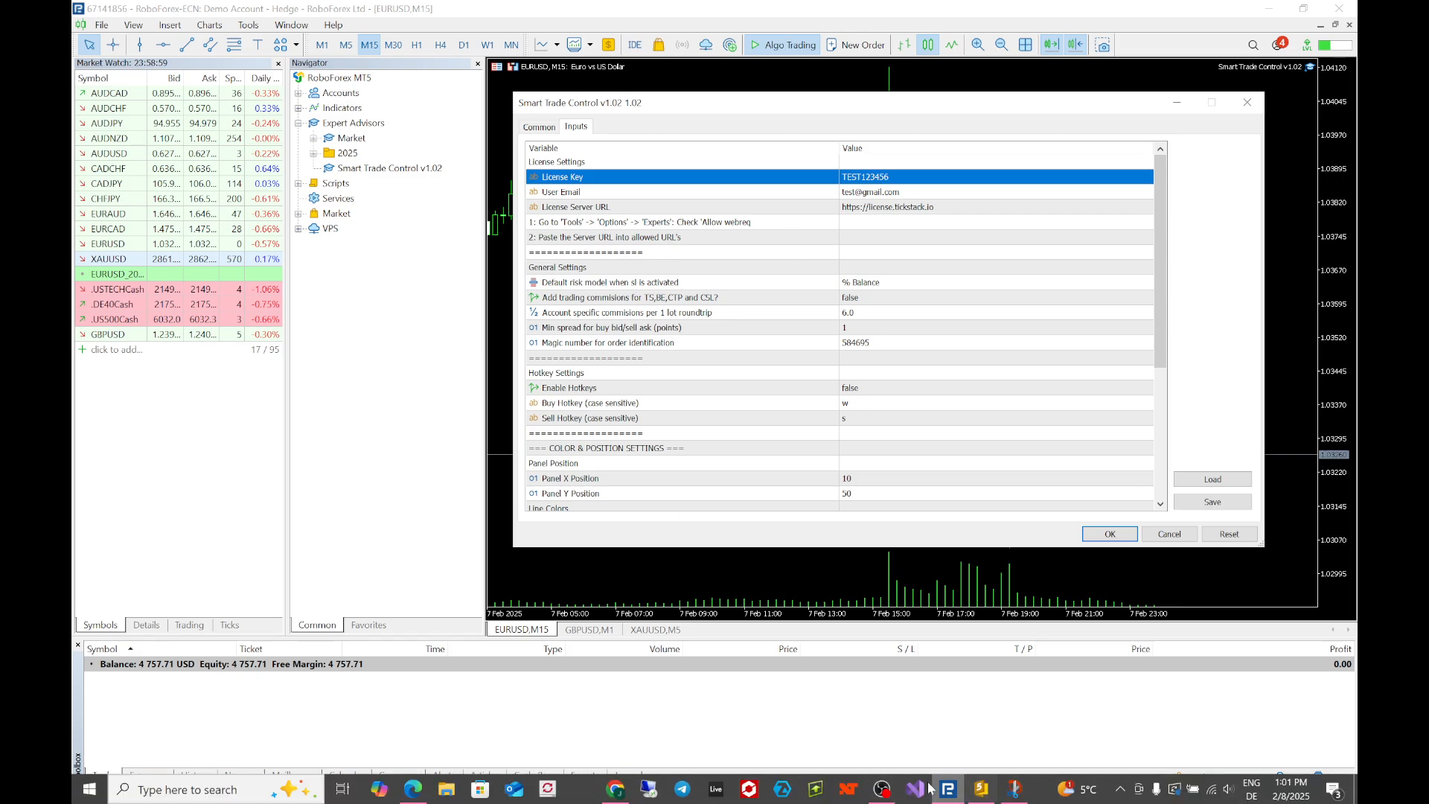
{"action": "left_click", "coordinate": [415, 790]}
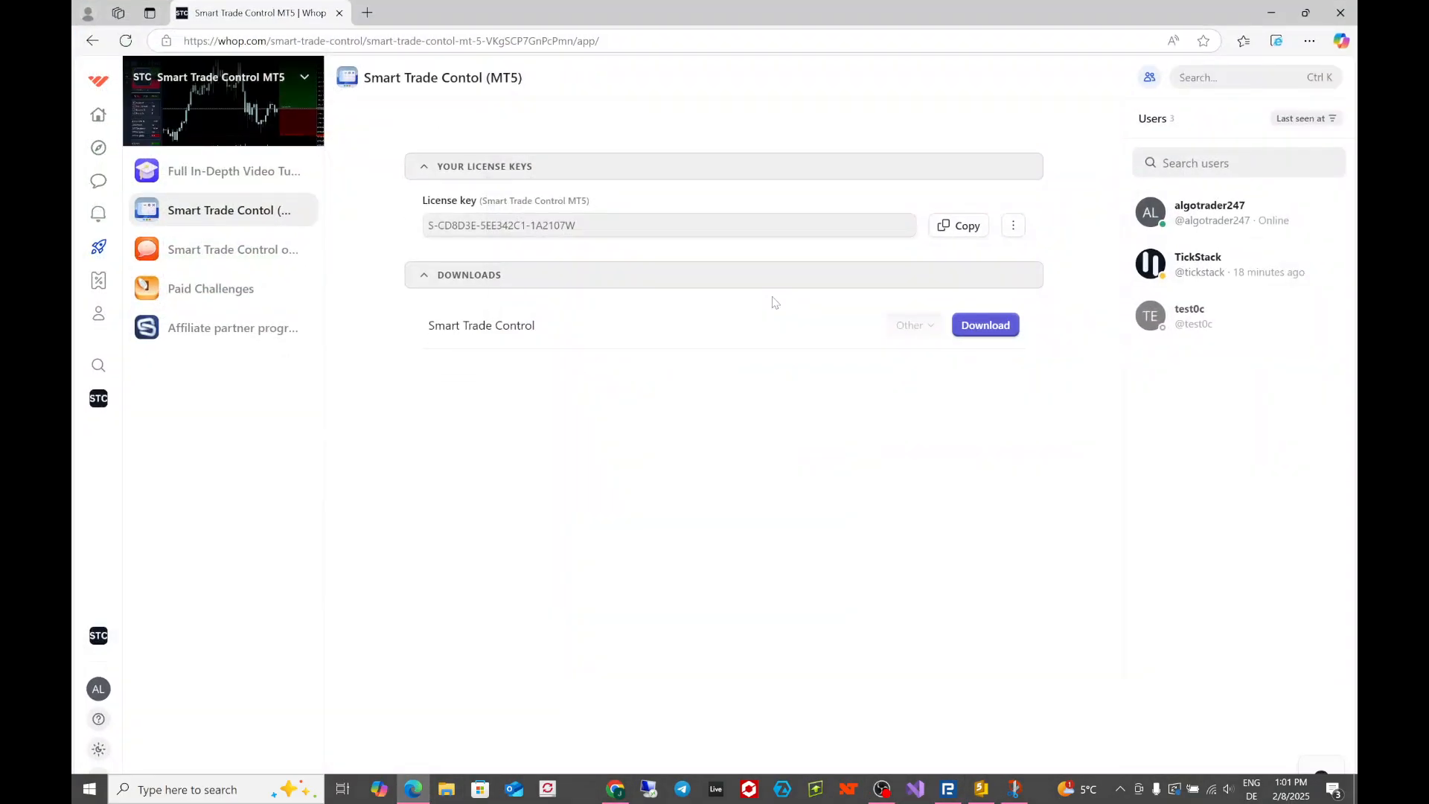
{"action": "left_click", "coordinate": [965, 230]}
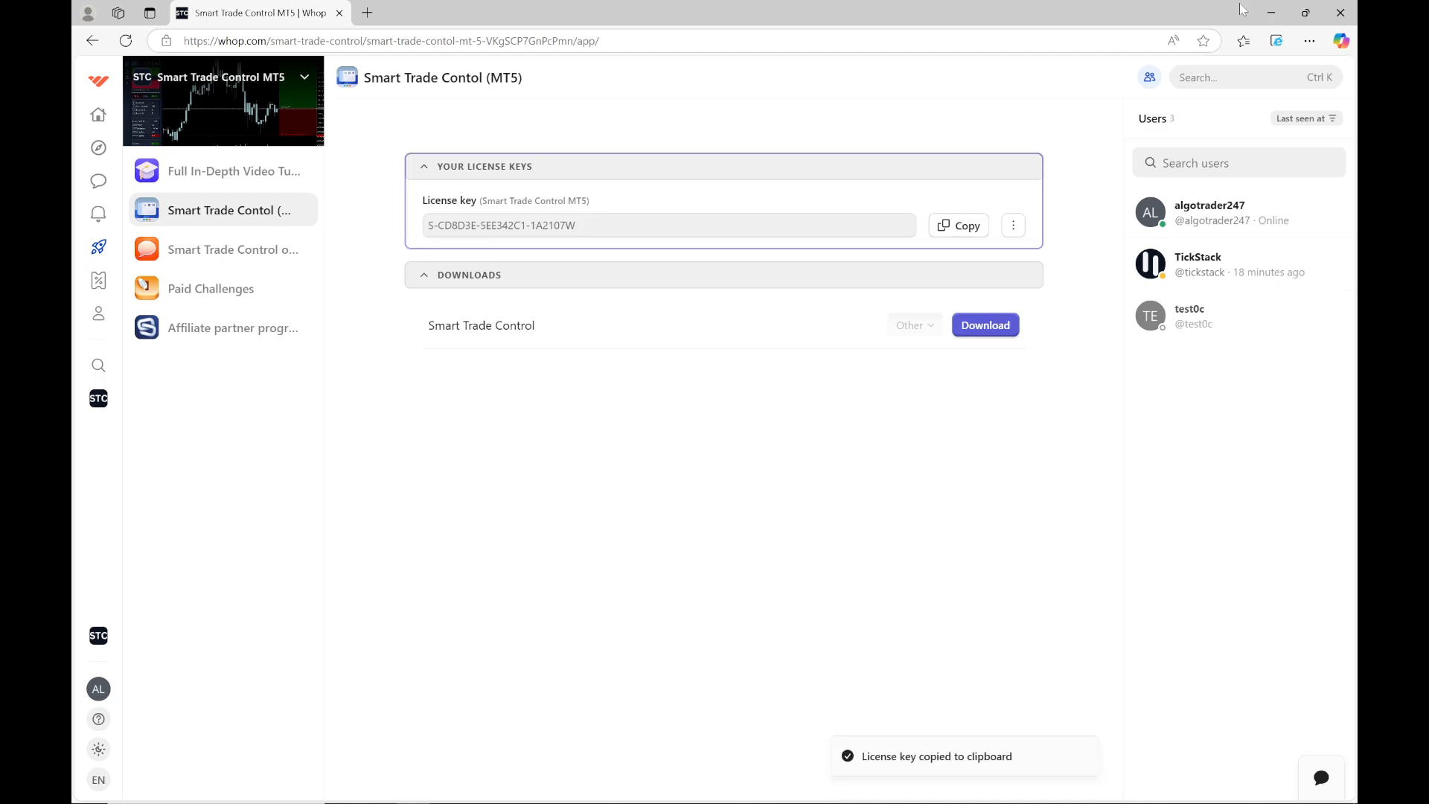
{"action": "left_click", "coordinate": [1270, 12]}
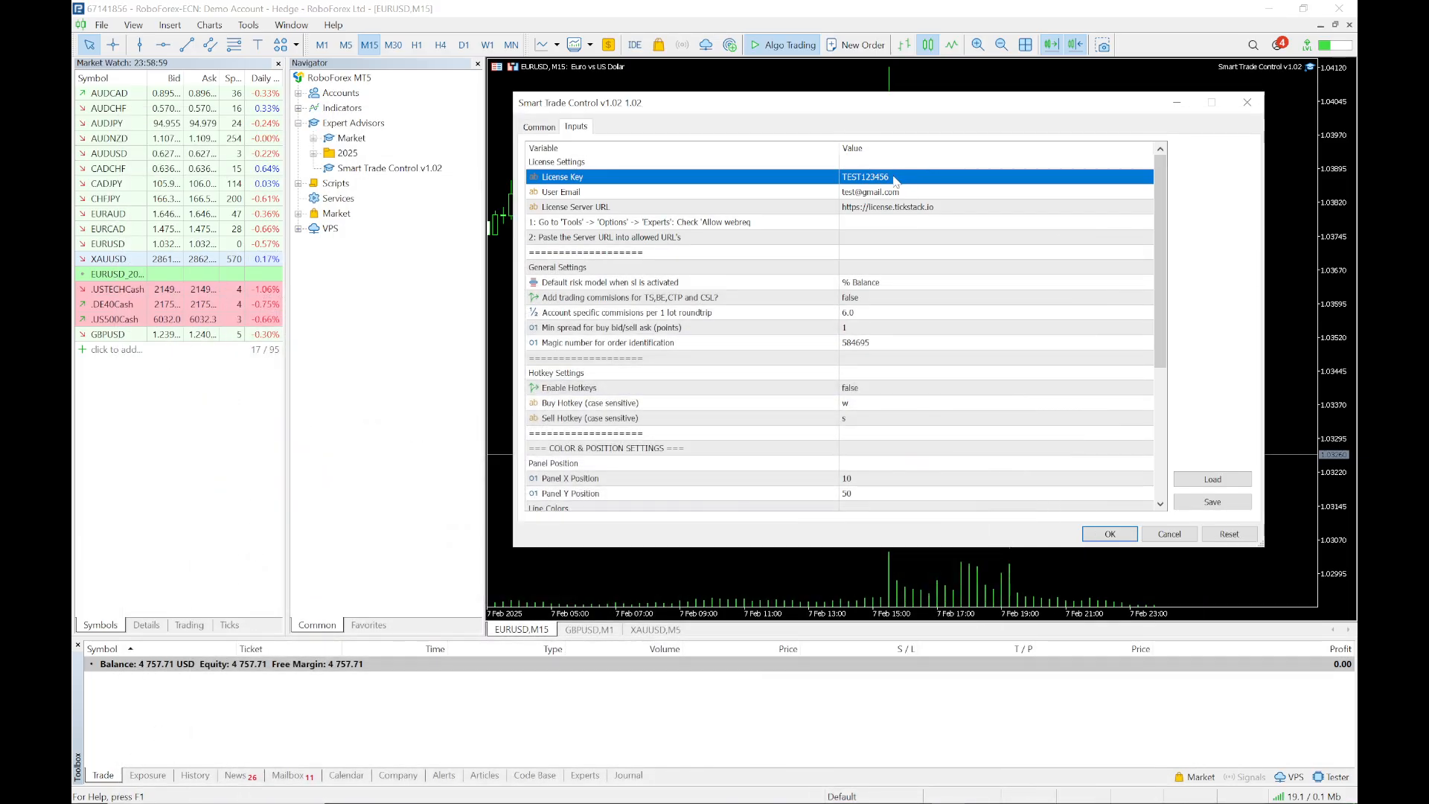
{"action": "left_click", "coordinate": [897, 178]}
{"action": "key", "text": "ctrl+v"}
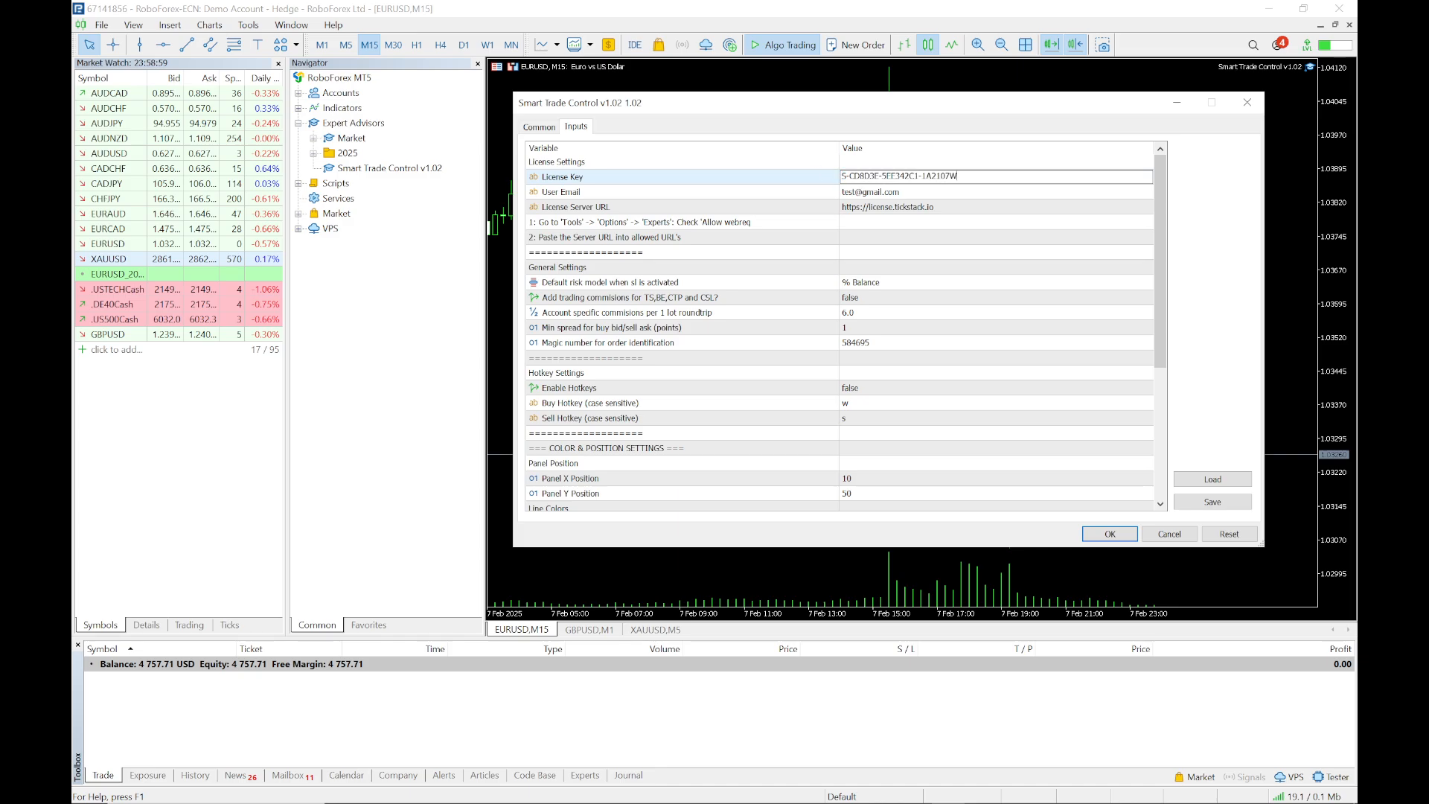
{"action": "left_click", "coordinate": [877, 192]}
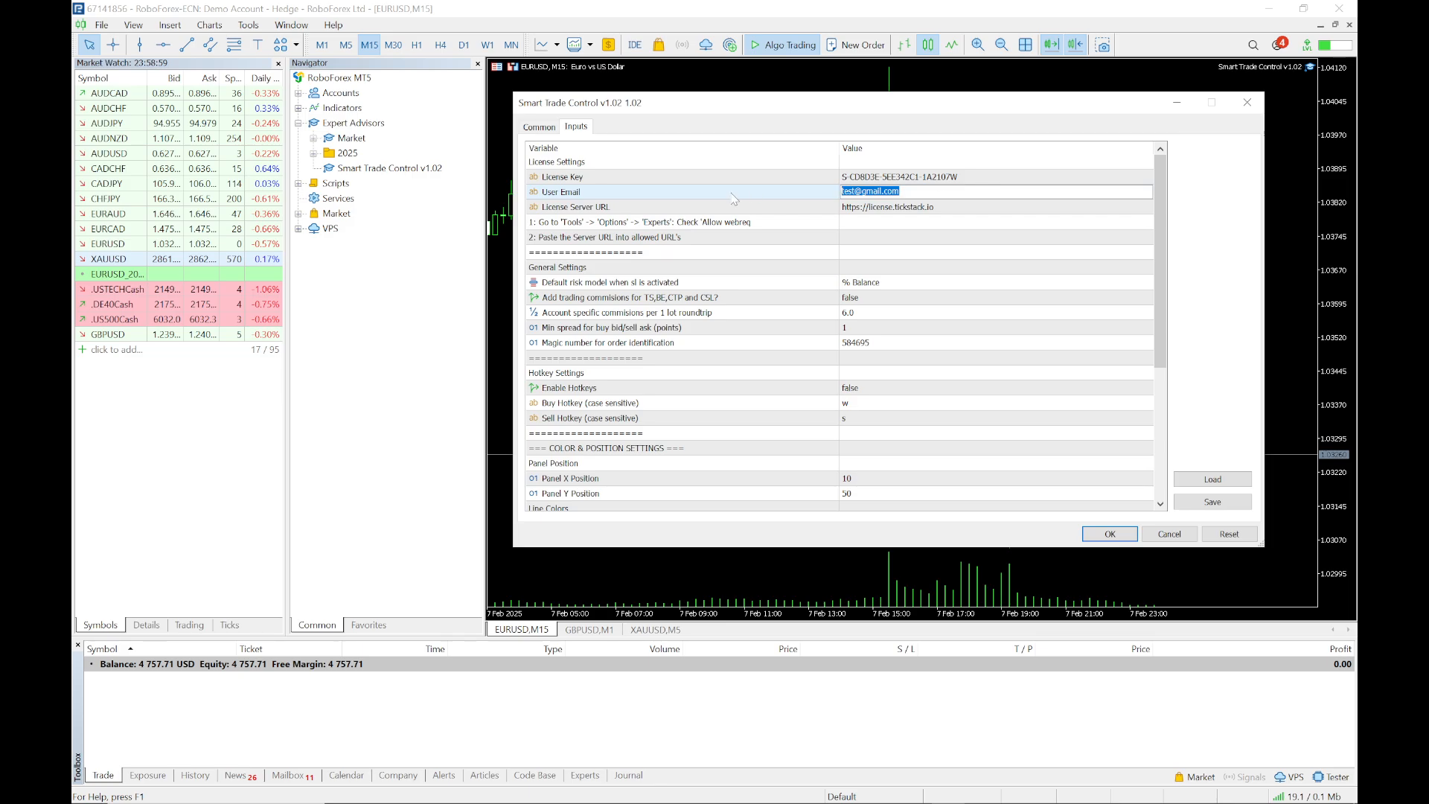
{"action": "left_click", "coordinate": [986, 177]}
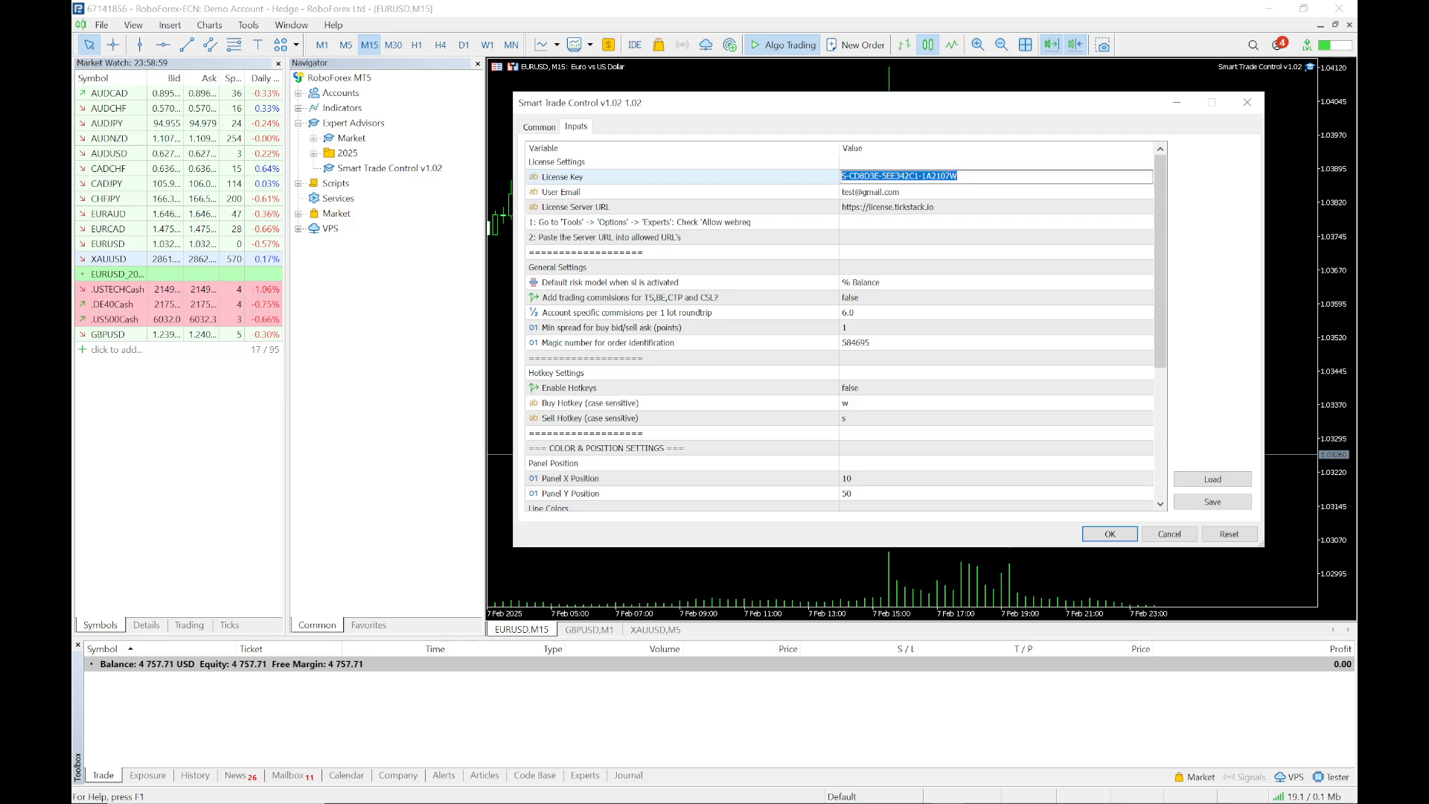
{"action": "type", "text": "TF"}
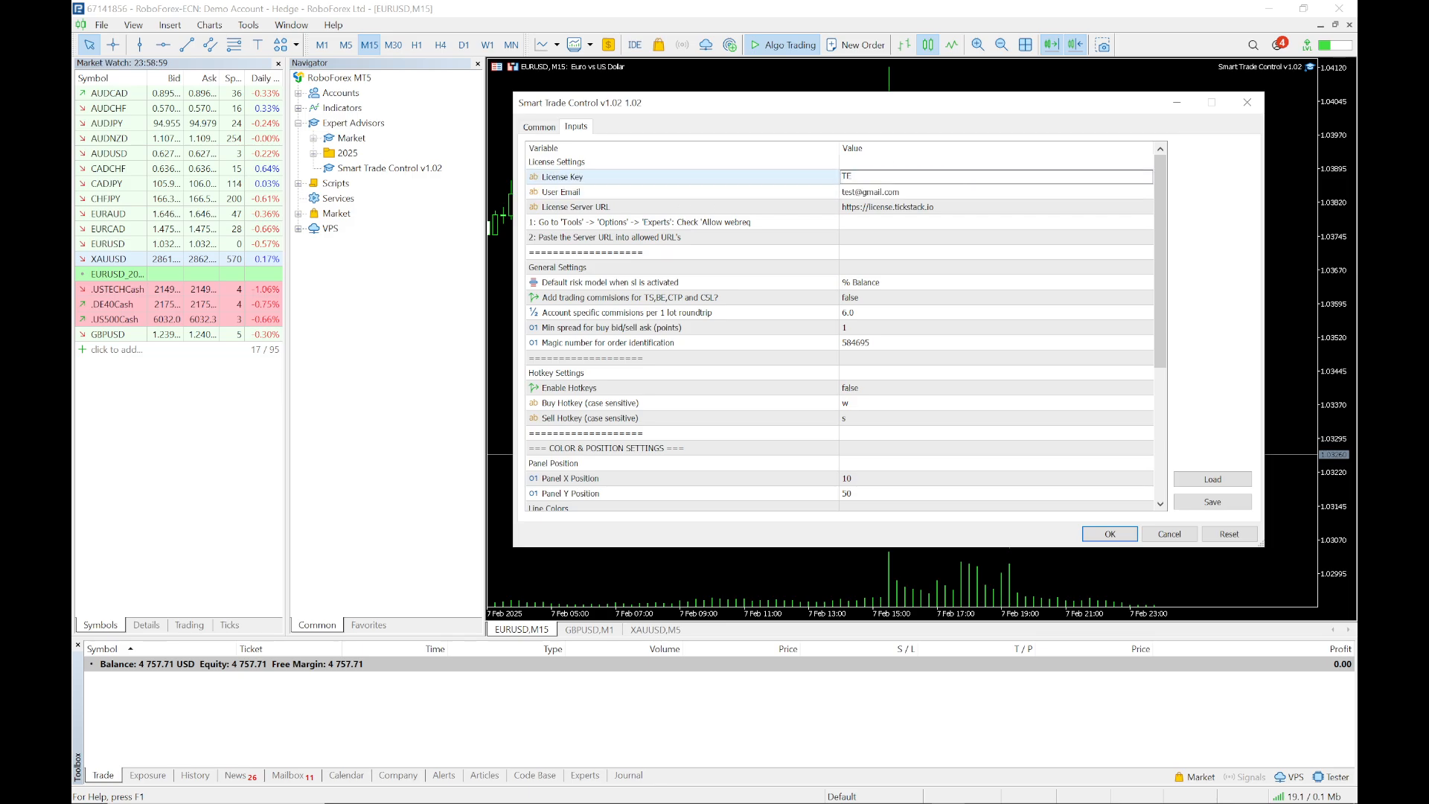
{"action": "type", "text": "T123456"}
{"action": "left_click", "coordinate": [1228, 535]}
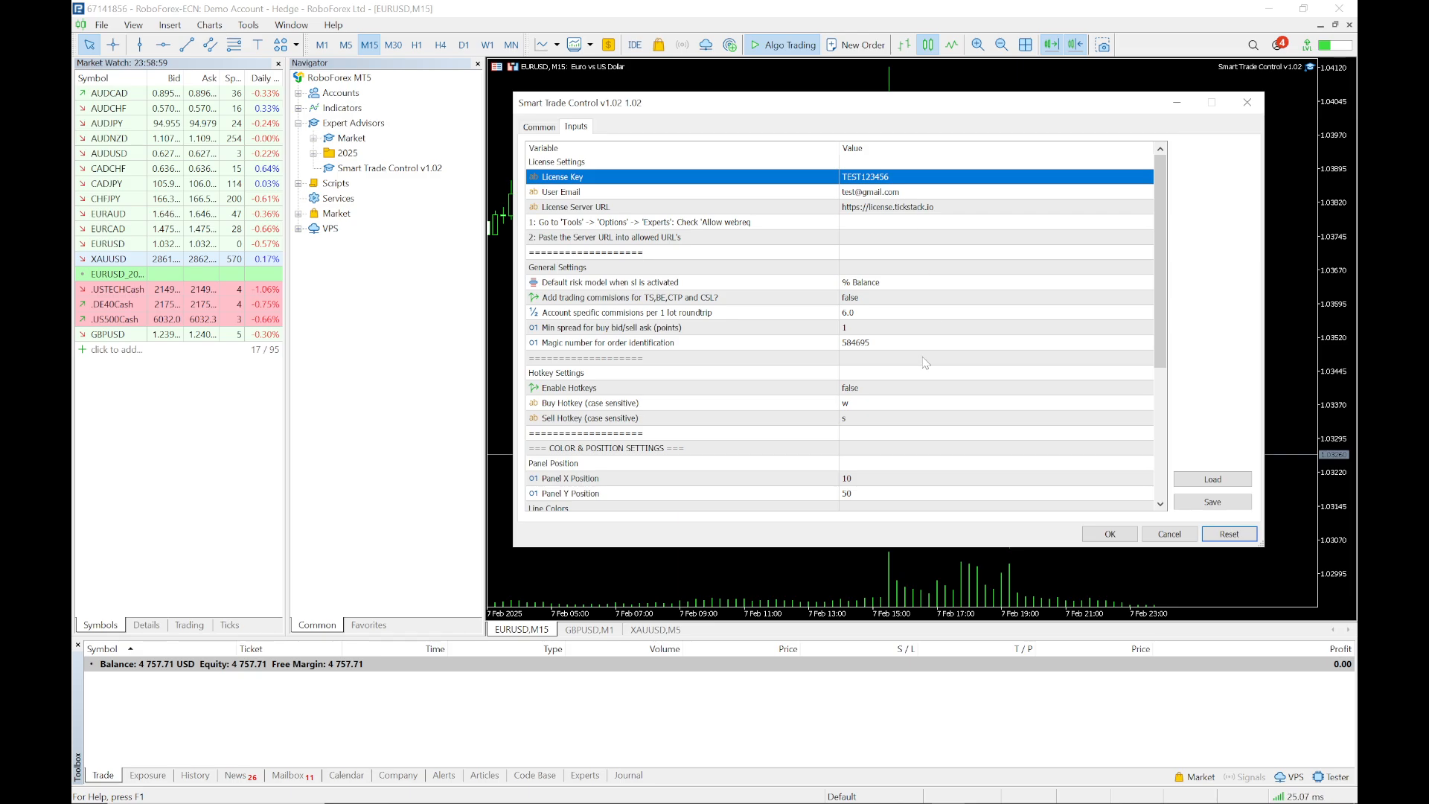
Confirm the EA settings to attach it, then toggle the panel's drawing mode on and off
{"action": "left_click", "coordinate": [1122, 534]}
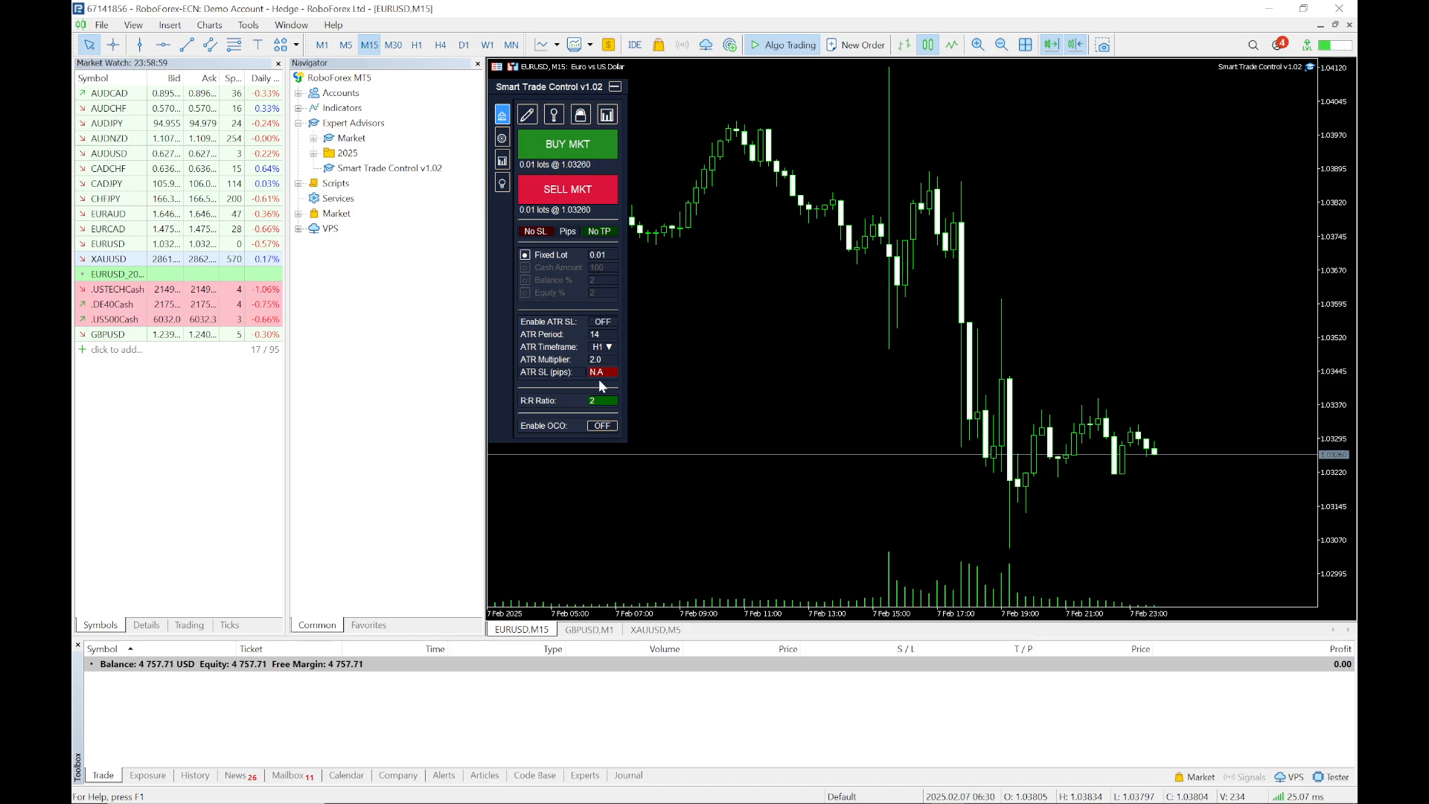
{"action": "left_click", "coordinate": [527, 115]}
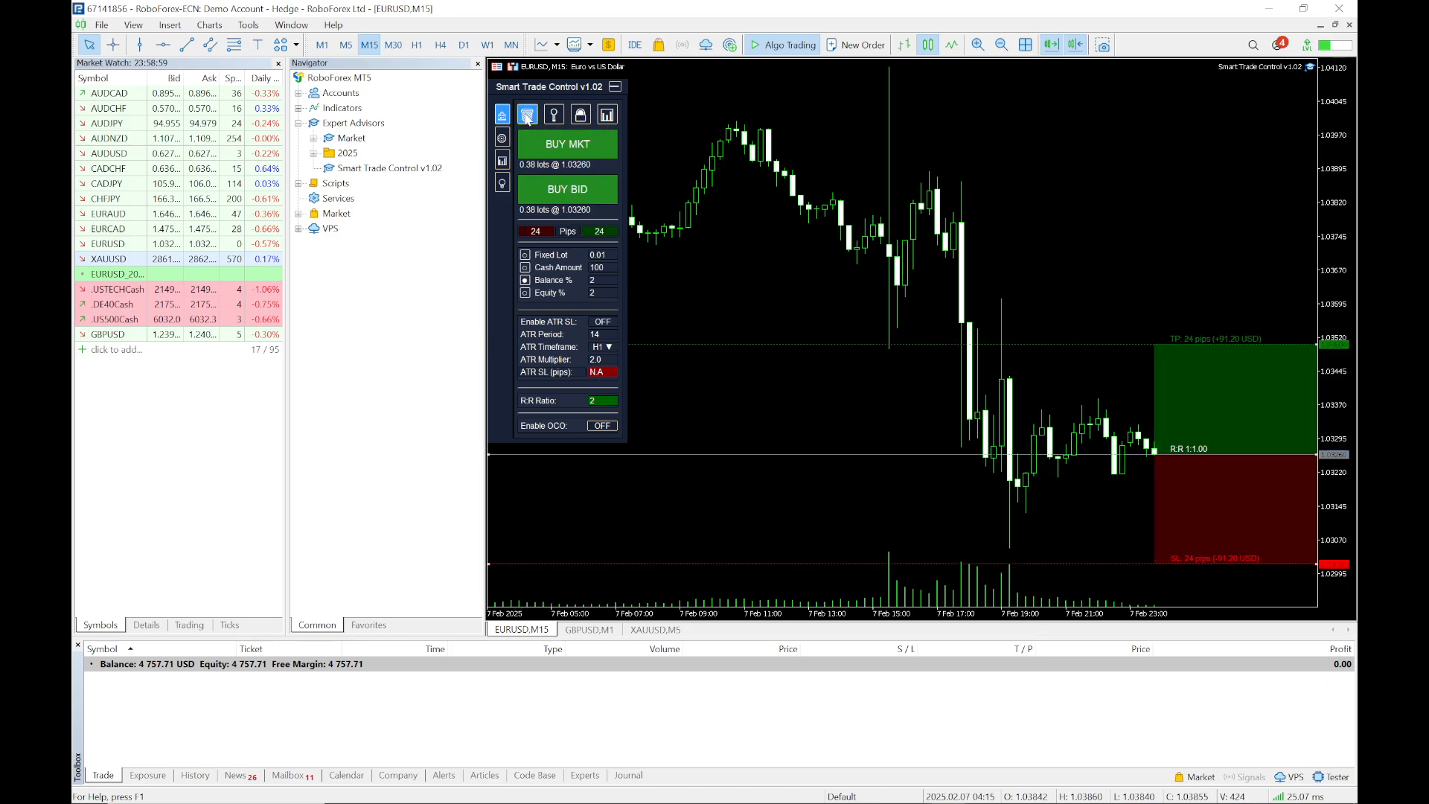
{"action": "left_click", "coordinate": [527, 116]}
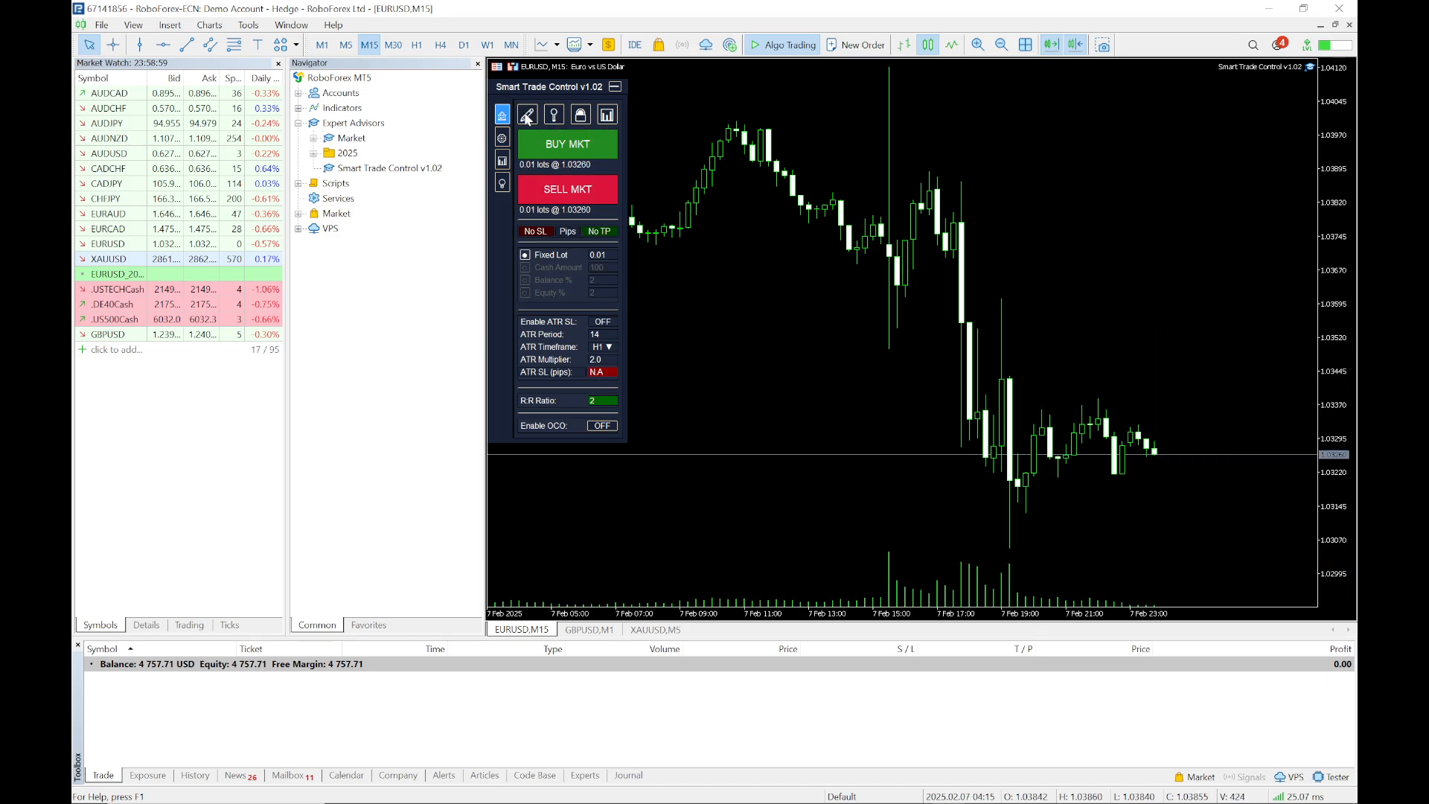